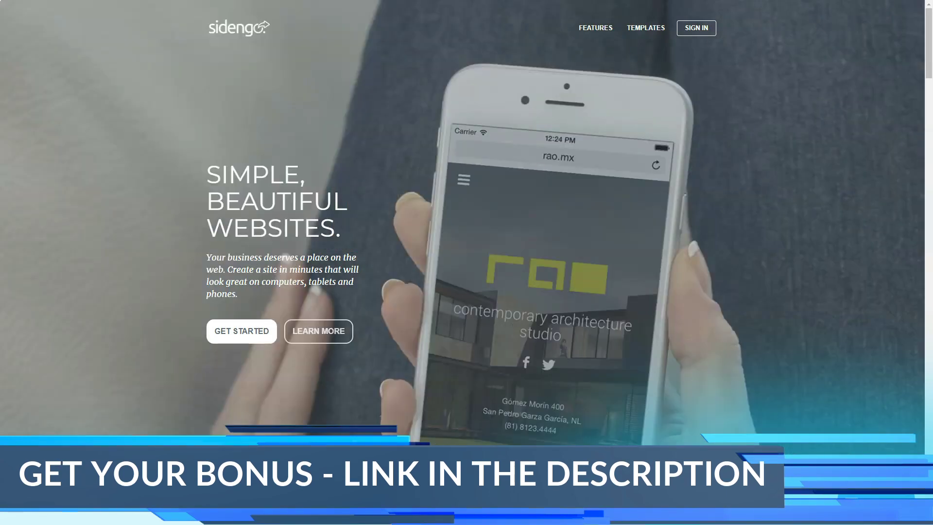
- Read through the Sidengo homepage's feature overview, design sections, testimonials and Frequently Asked Questions
scroll(467, 219, down, 3)
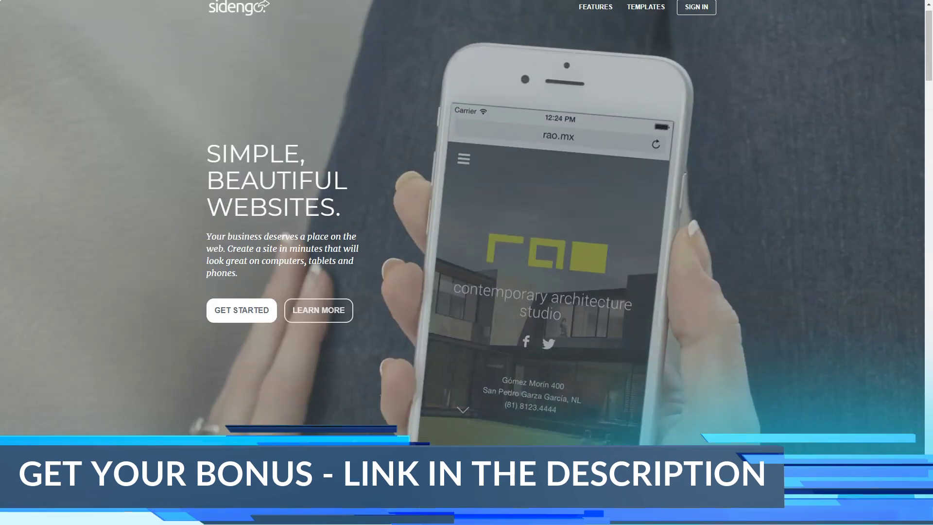
scroll(467, 272, down, 5)
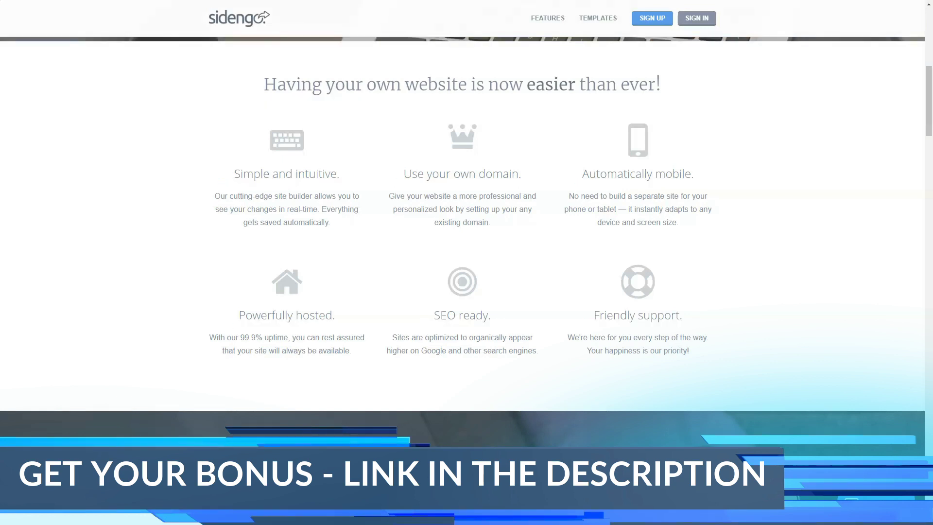
scroll(463, 242, down, 8)
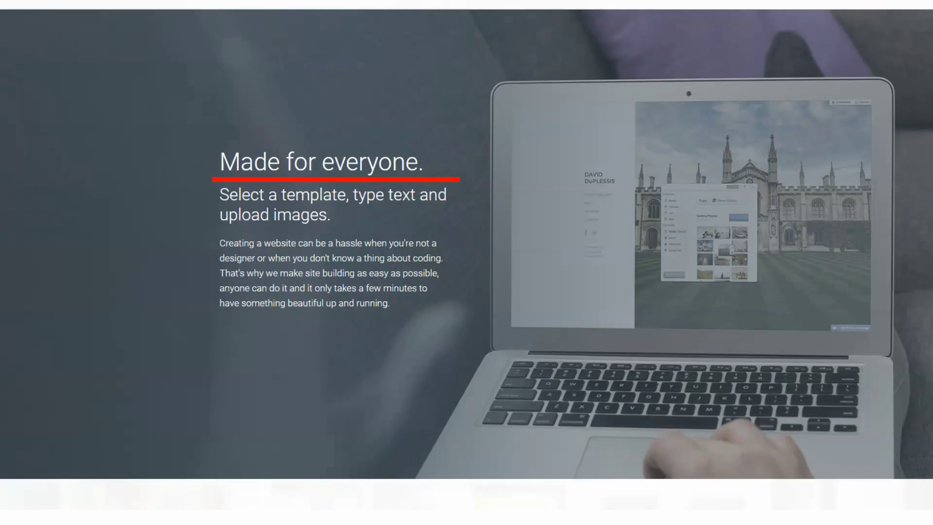
scroll(467, 243, down, 5)
scroll(466, 262, down, 2)
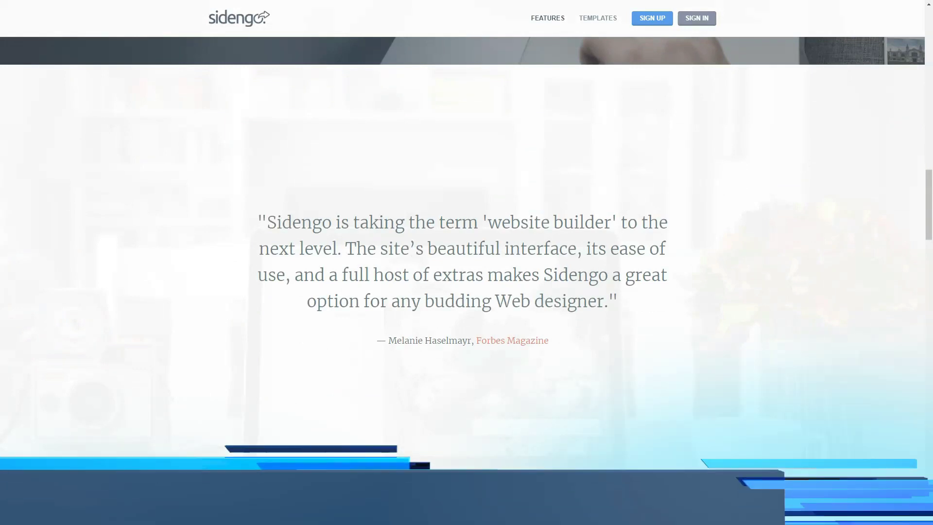
scroll(466, 262, down, 4)
scroll(466, 263, down, 4)
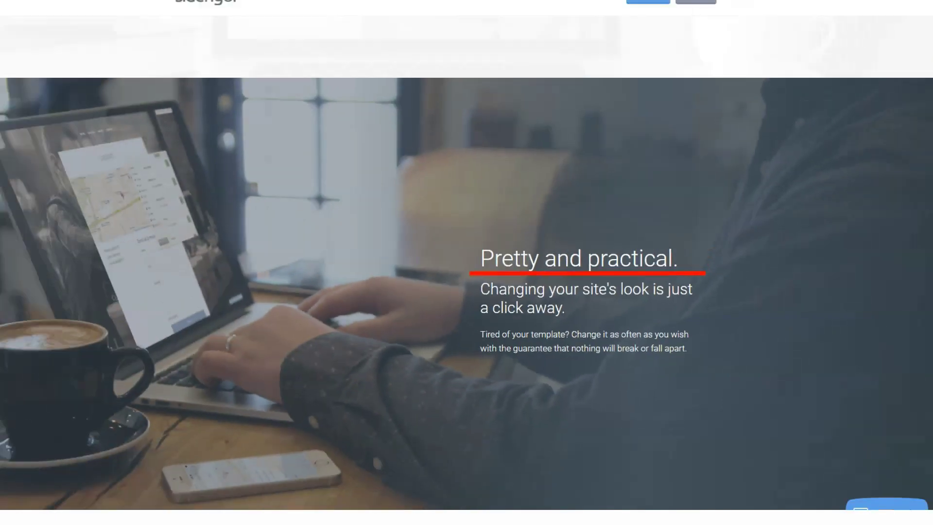
scroll(463, 274, down, 4)
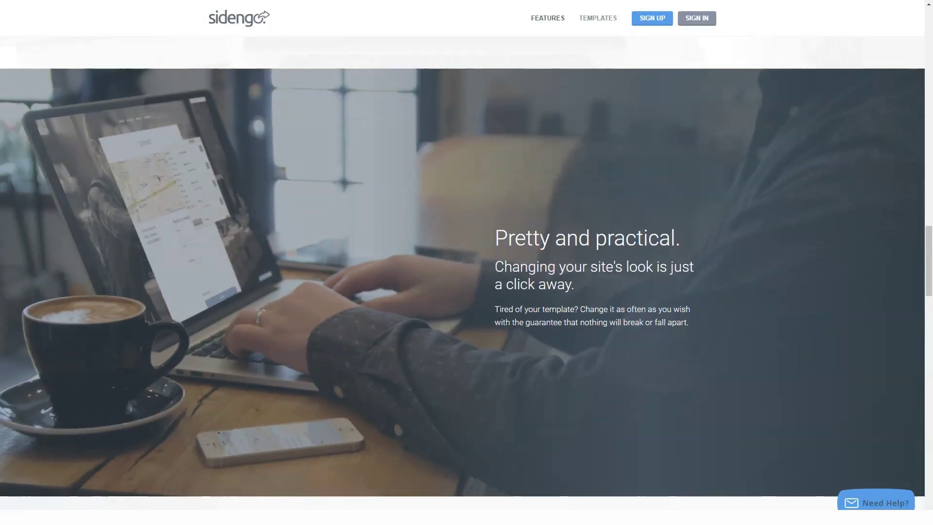
scroll(463, 274, down, 5)
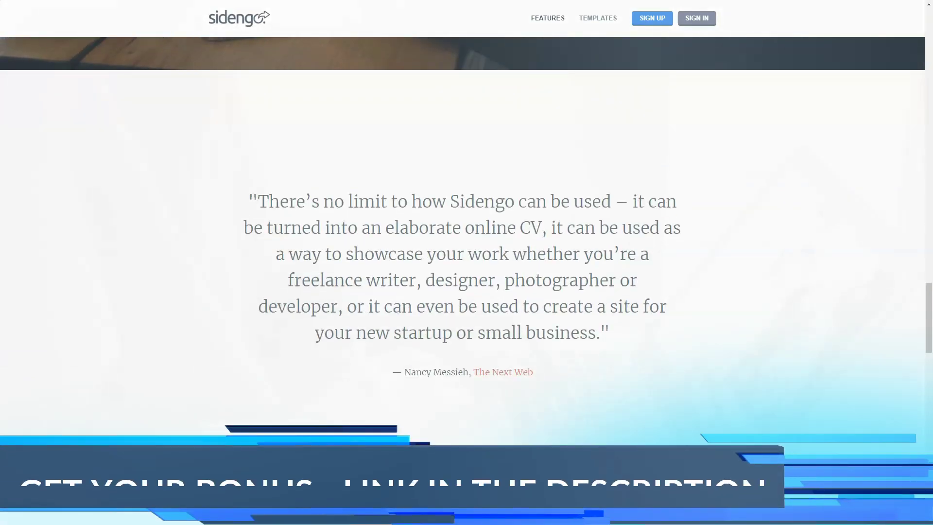
scroll(463, 274, down, 3)
scroll(463, 274, down, 6)
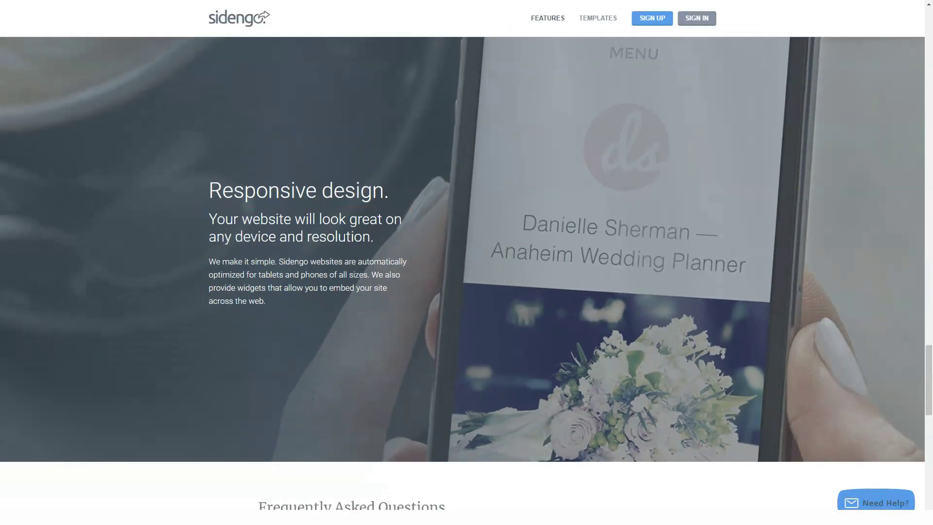
scroll(467, 272, down, 5)
scroll(467, 272, down, 3)
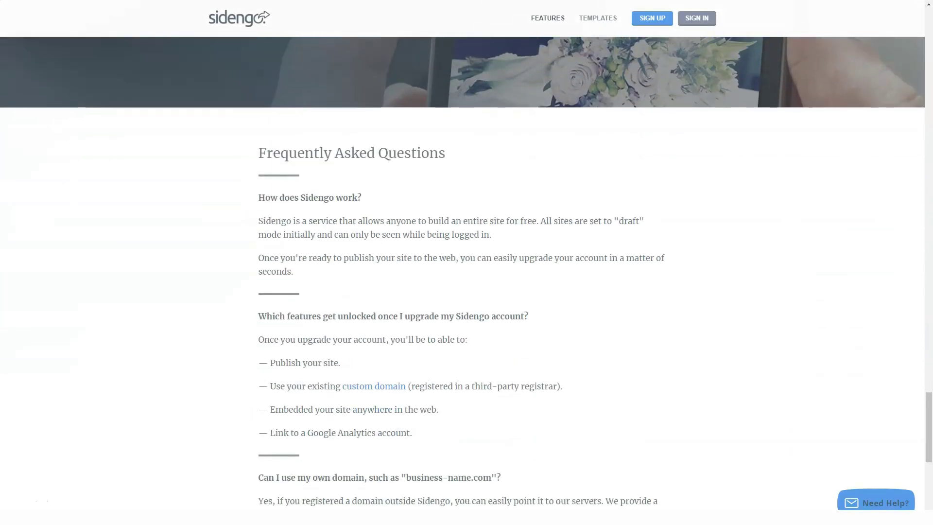
scroll(467, 272, down, 7)
scroll(467, 272, down, 2)
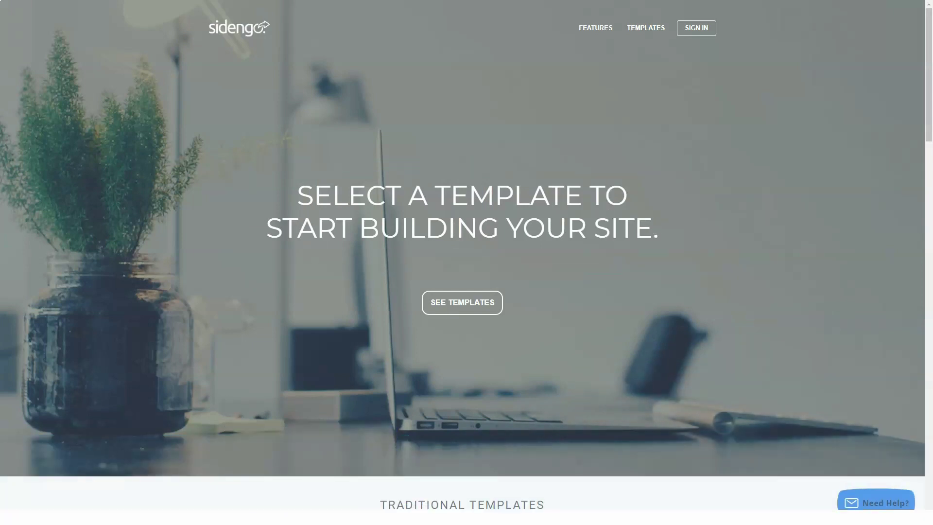
- Examine the traditional and landing section designs offered on the Sidengo templates page
scroll(462, 263, down, 4)
scroll(462, 262, down, 5)
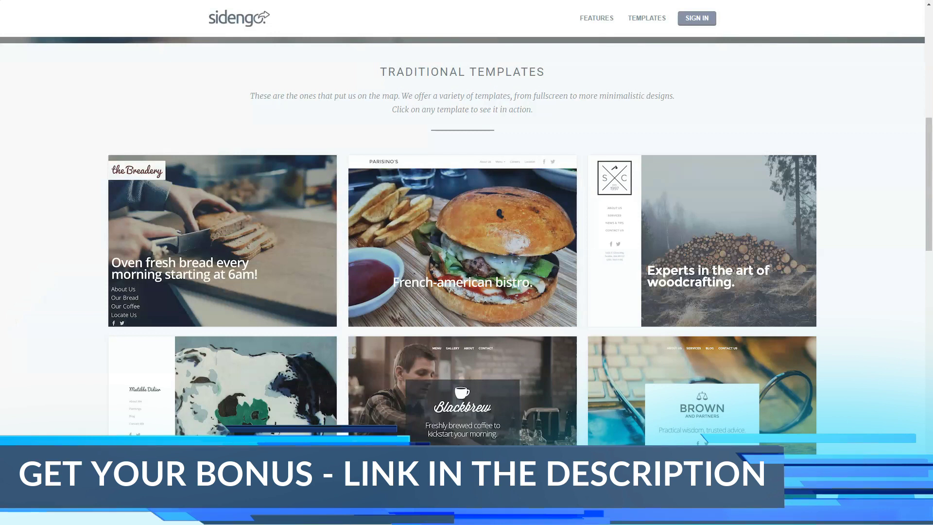
scroll(467, 268, down, 1)
scroll(466, 267, down, 8)
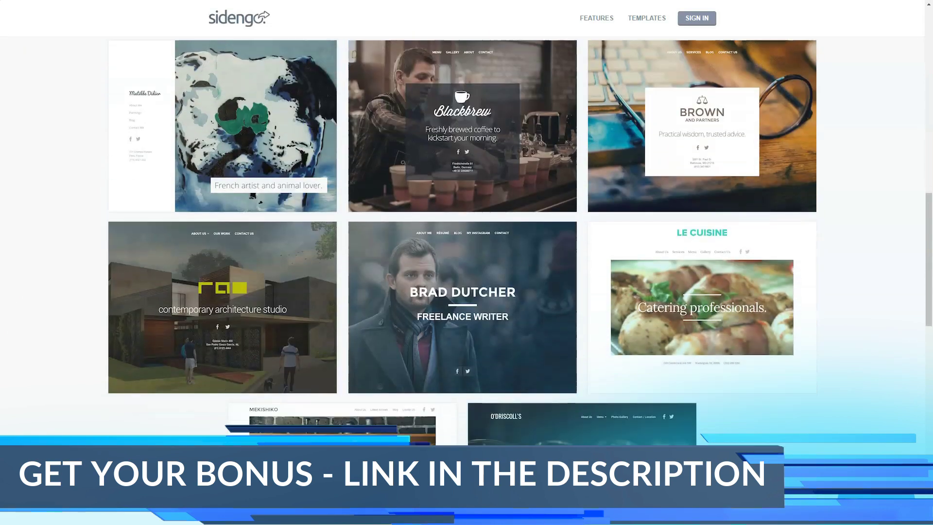
scroll(467, 267, down, 2)
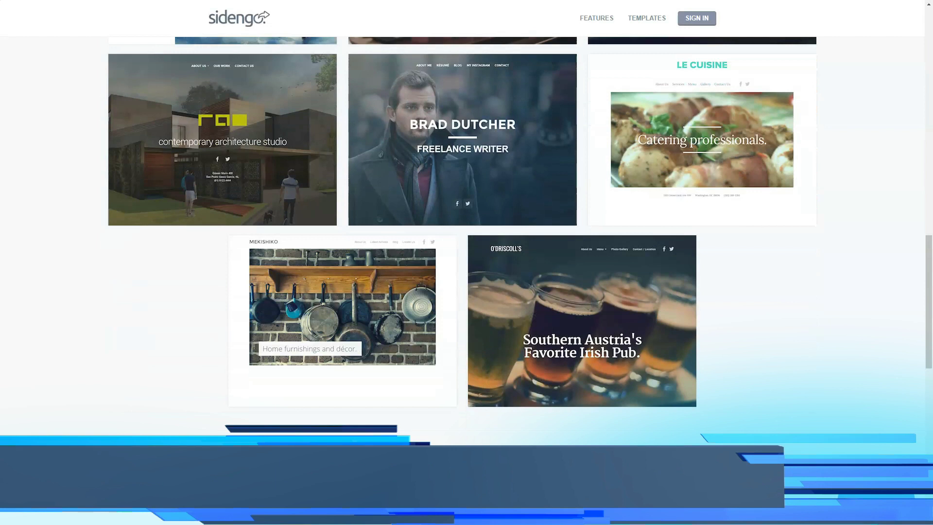
scroll(467, 267, down, 4)
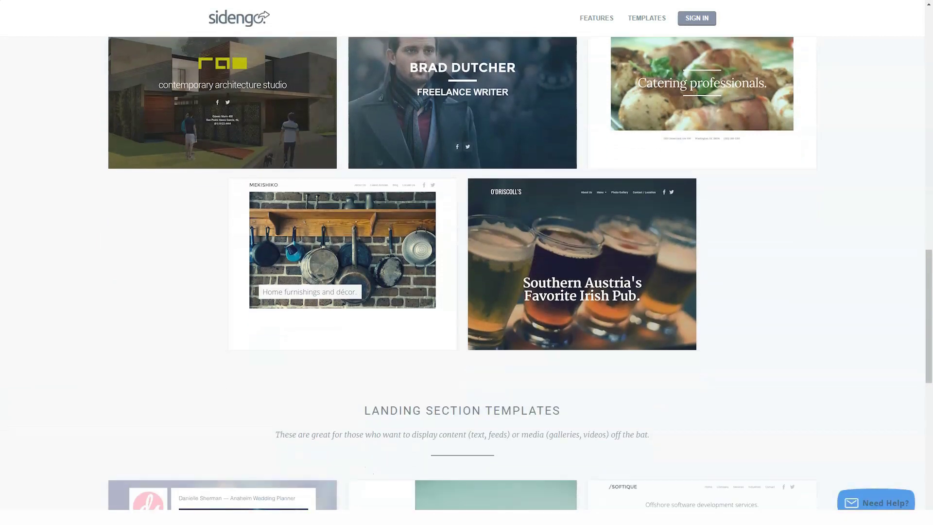
scroll(467, 267, down, 5)
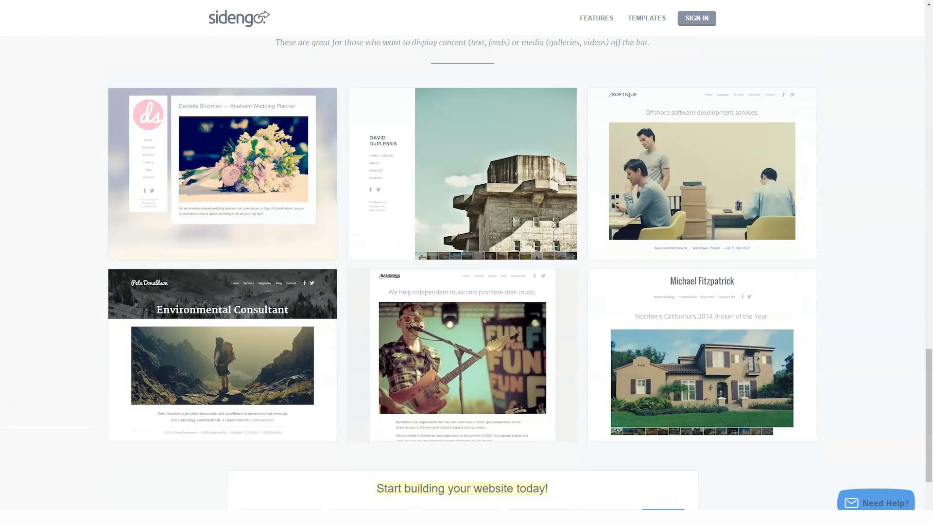
scroll(466, 272, up, 1)
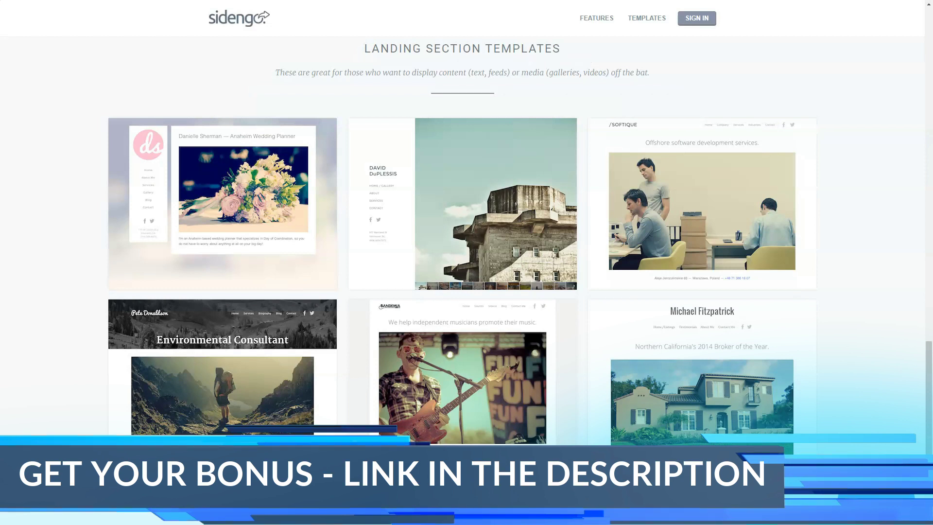
scroll(466, 243, down, 3)
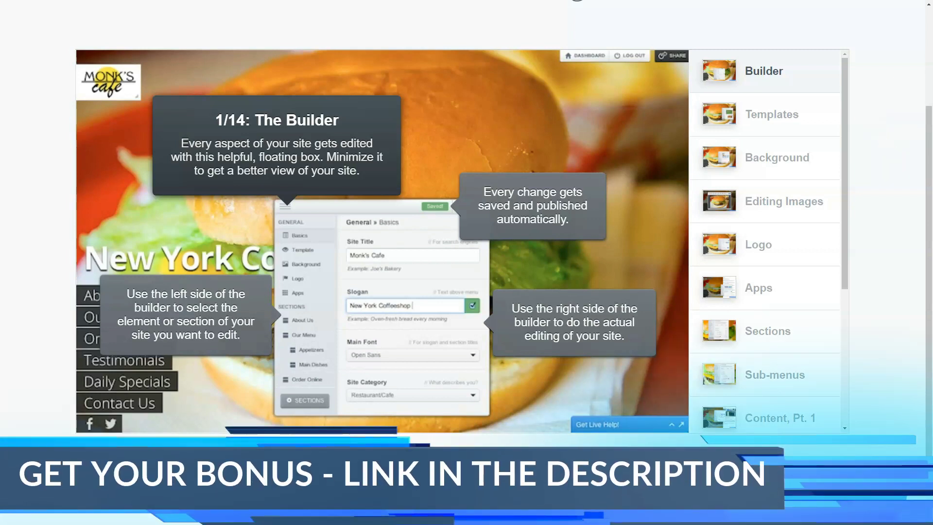
- Look through the builder tutorial's topic list and its slides on the builder, templates and background images
scroll(770, 241, down, 2)
scroll(770, 241, down, 3)
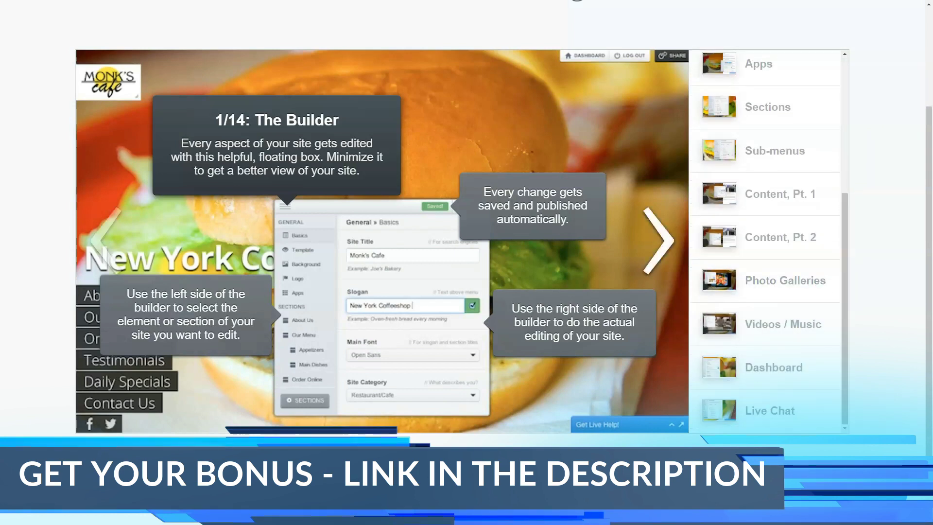
click(659, 241)
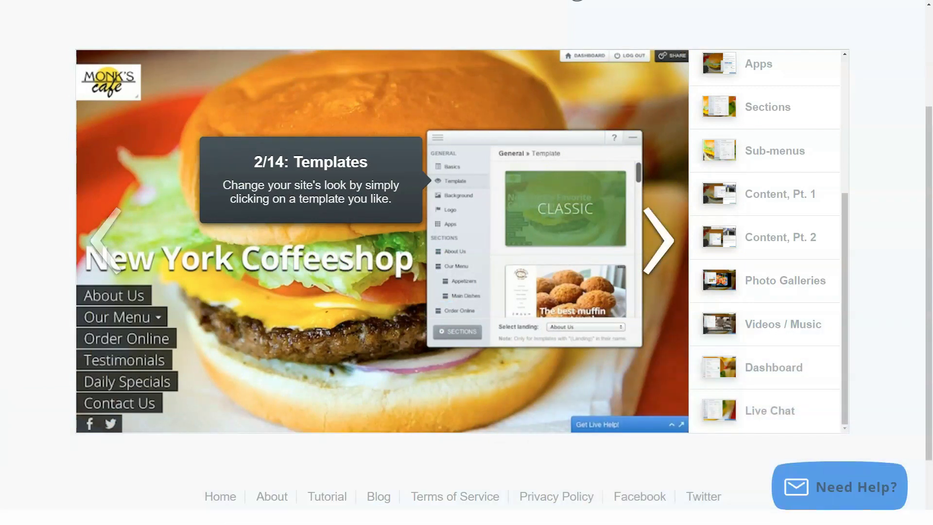
click(659, 240)
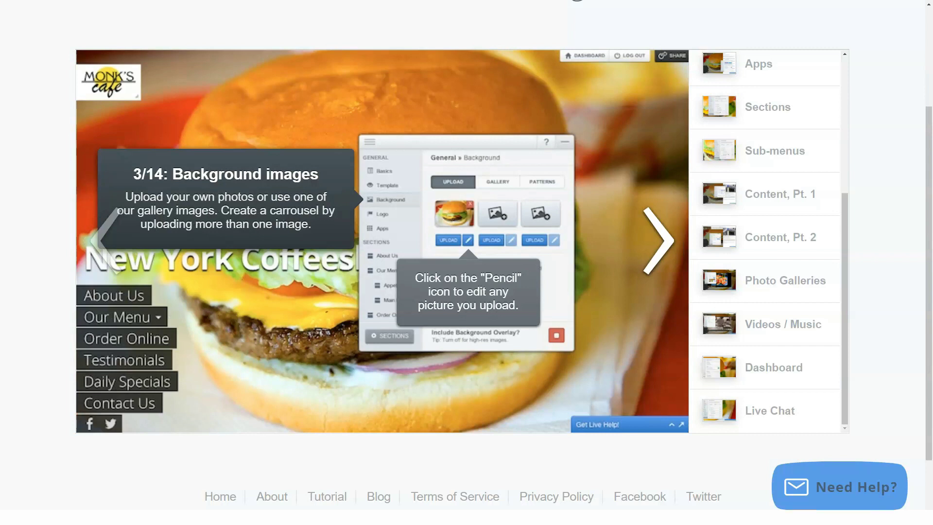
click(658, 241)
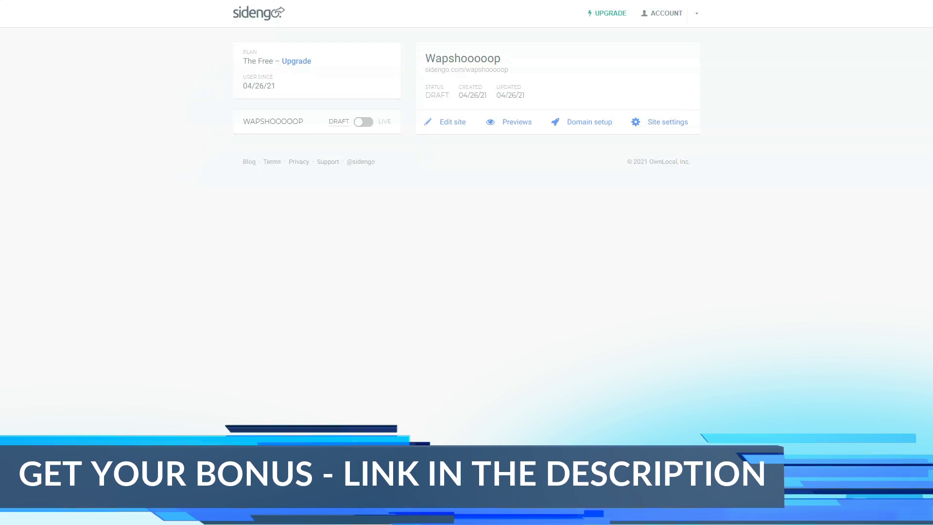
- View the account upgrade offer and the Pro Plan payment form, and close the form without subscribing
click(297, 61)
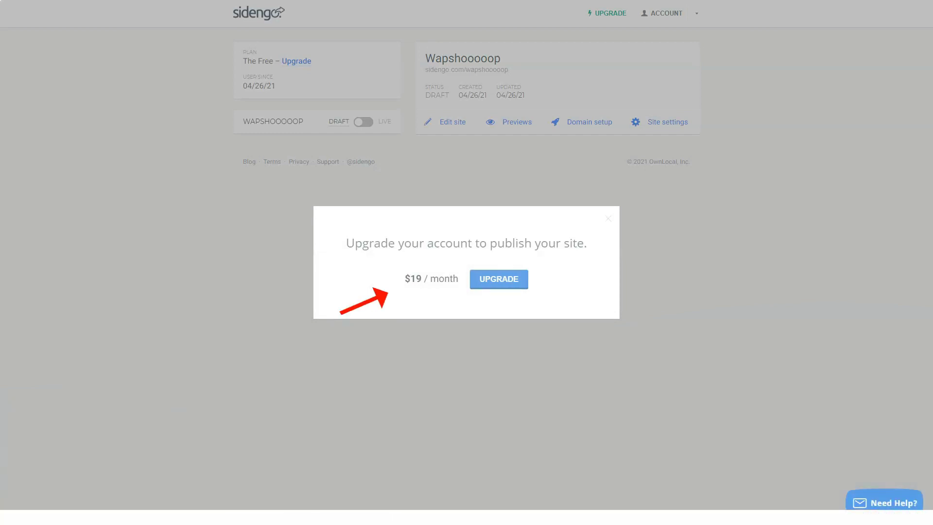
click(499, 279)
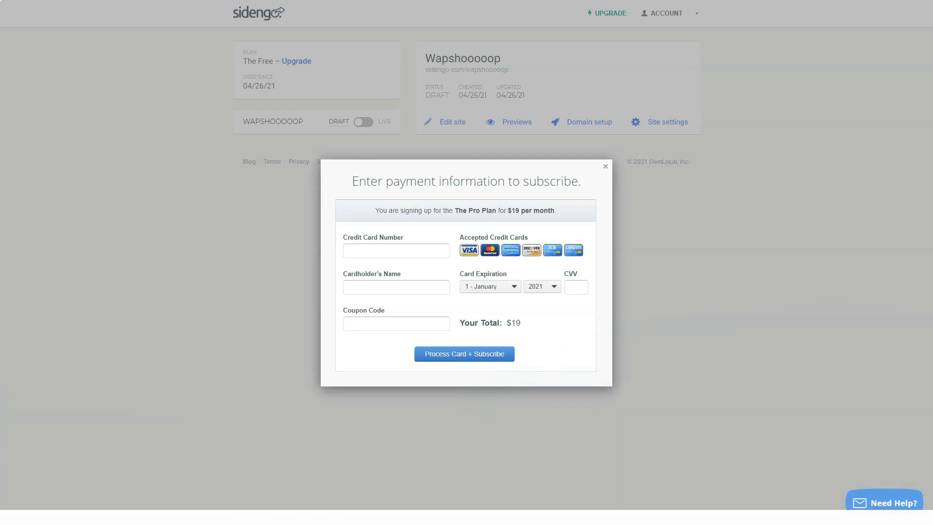
key(Escape)
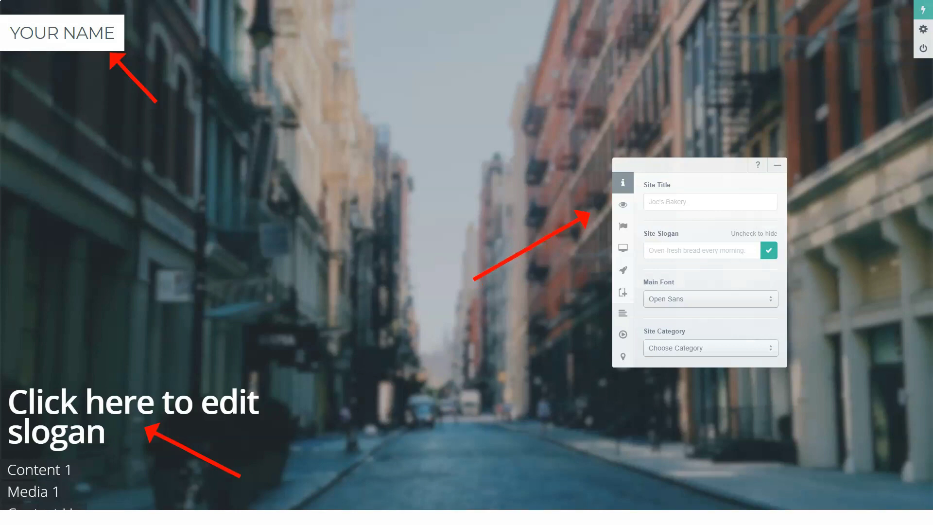
- Browse the site builder's template choices and apply the Chelsea template to the site
mouse_move(623, 226)
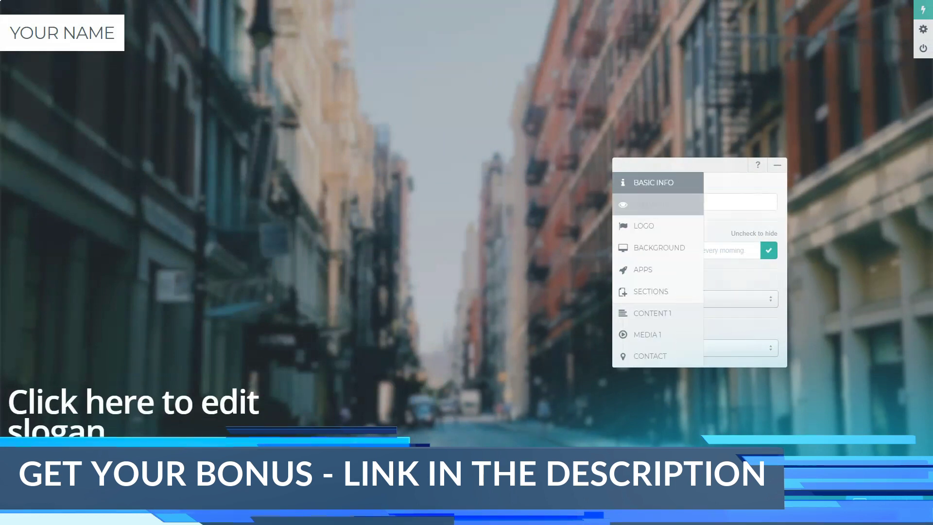
click(632, 204)
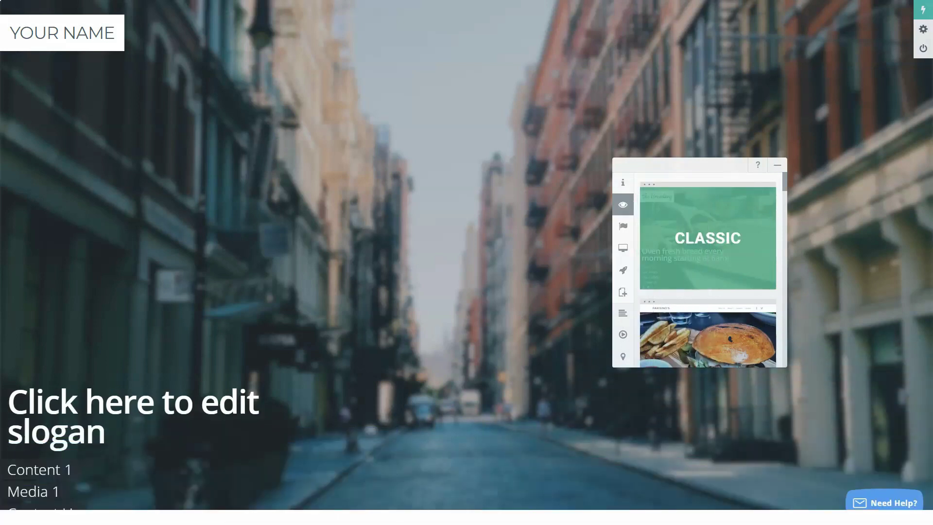
scroll(708, 270, down, 10)
scroll(709, 269, down, 4)
scroll(709, 270, down, 8)
scroll(709, 270, down, 4)
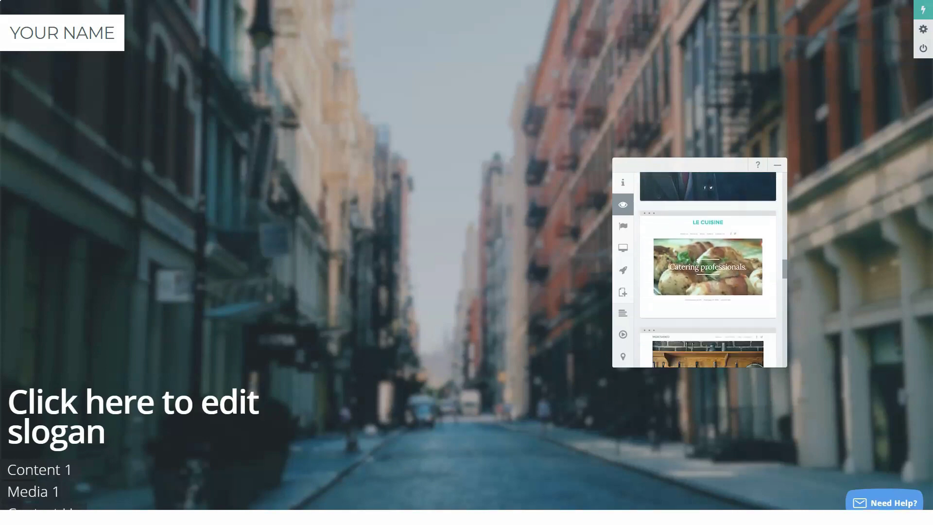
scroll(709, 270, down, 1)
scroll(709, 270, down, 5)
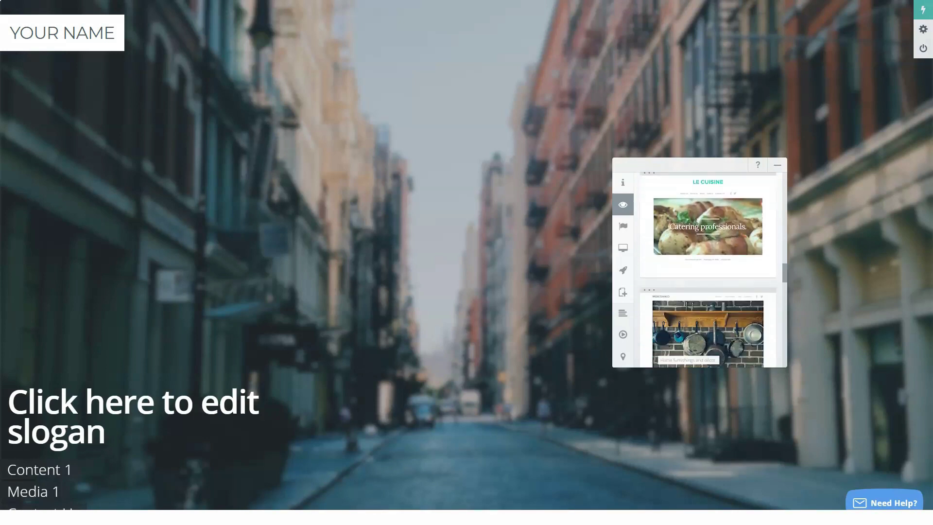
scroll(709, 269, down, 5)
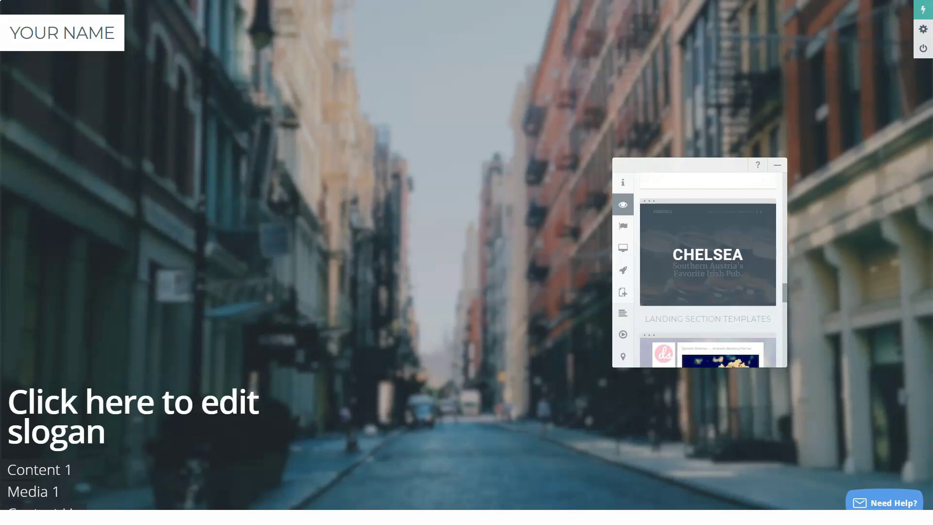
click(708, 263)
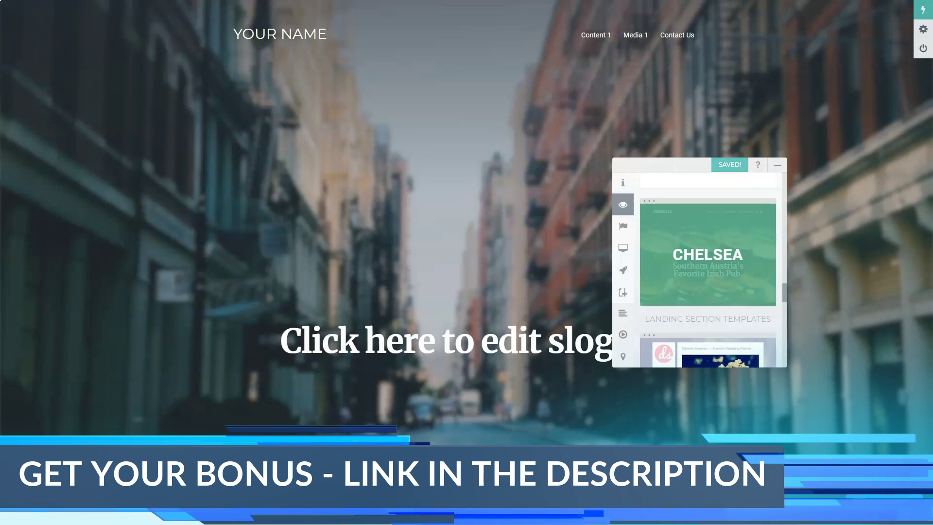
- Try the Lombard landing section template on the site and switch it to the Baltic template
mouse_move(623, 226)
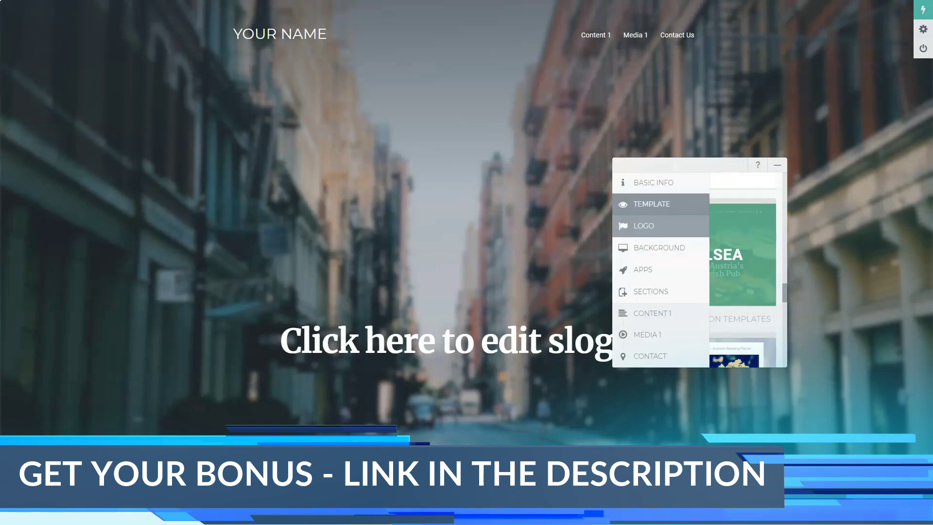
scroll(708, 270, down, 5)
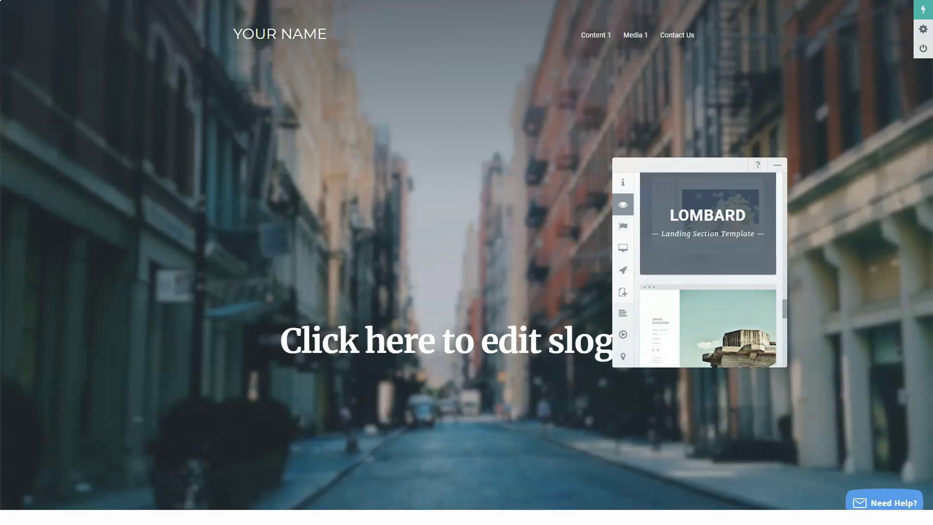
click(708, 224)
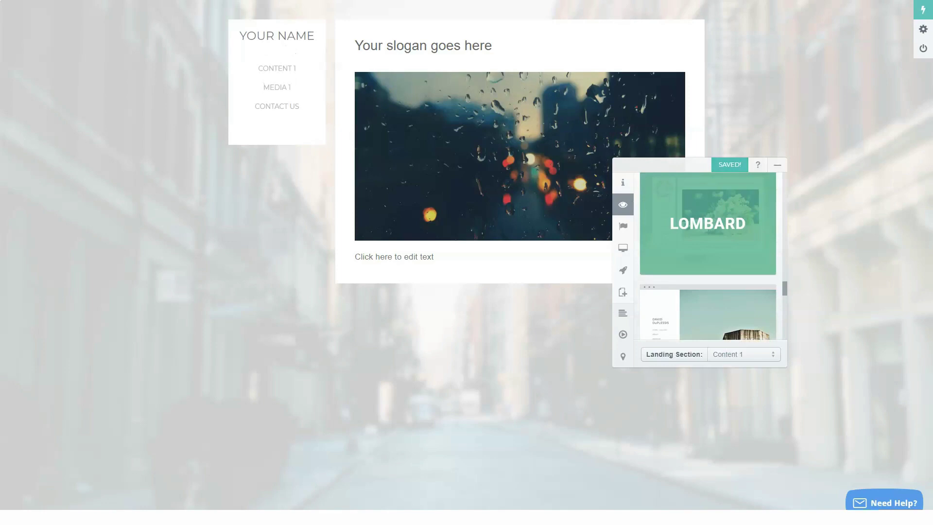
scroll(708, 257, down, 3)
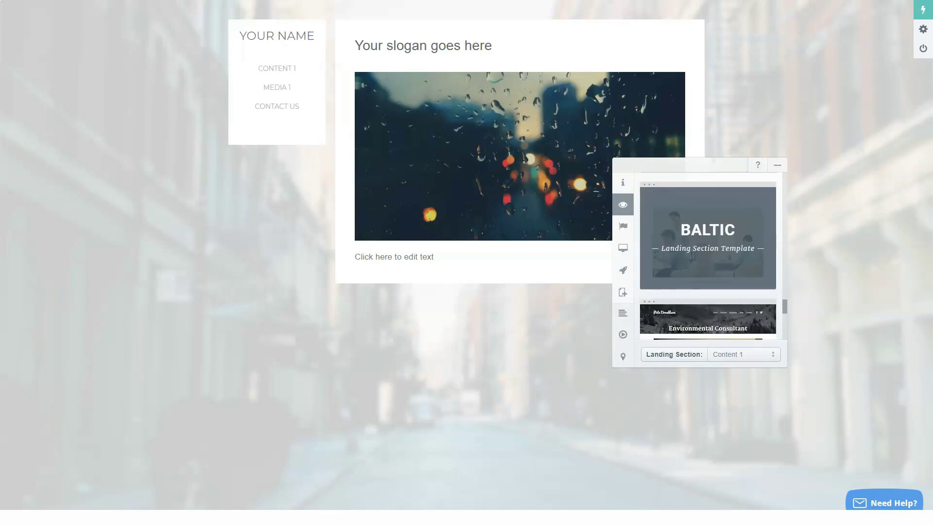
click(708, 233)
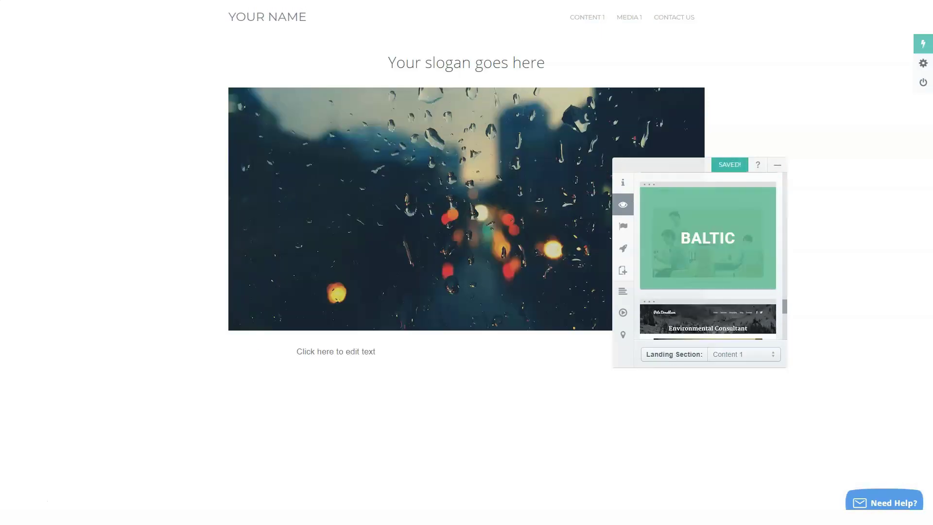
- Try the Cardiff landing section template on the site and switch it to the Bristol template
scroll(708, 255, down, 3)
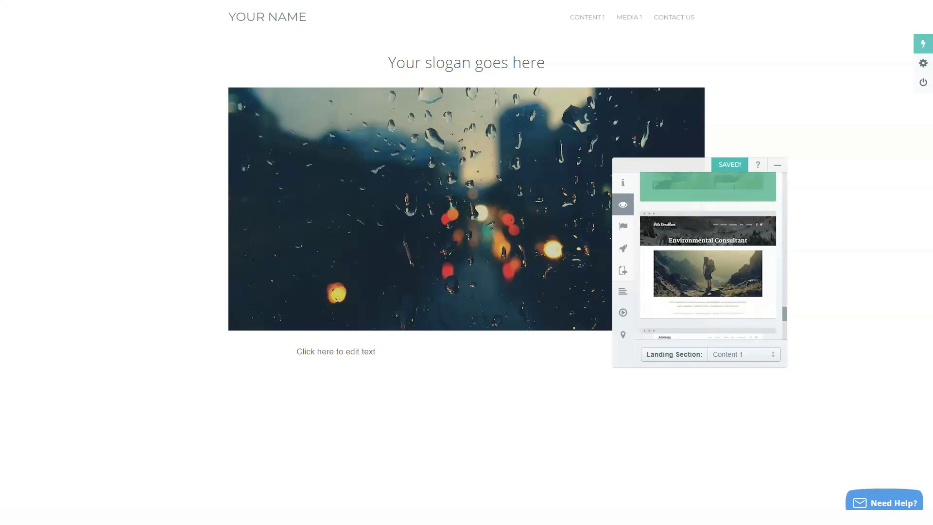
scroll(708, 255, down, 2)
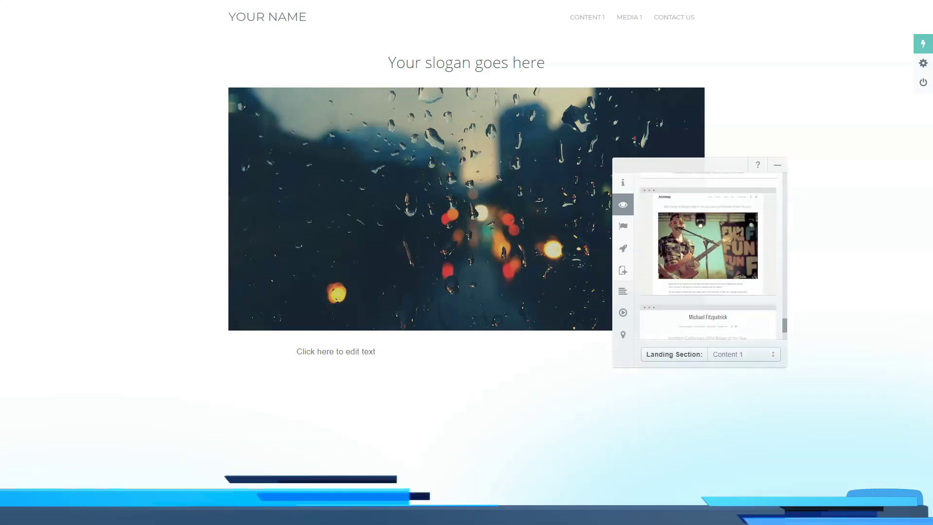
scroll(708, 256, up, 3)
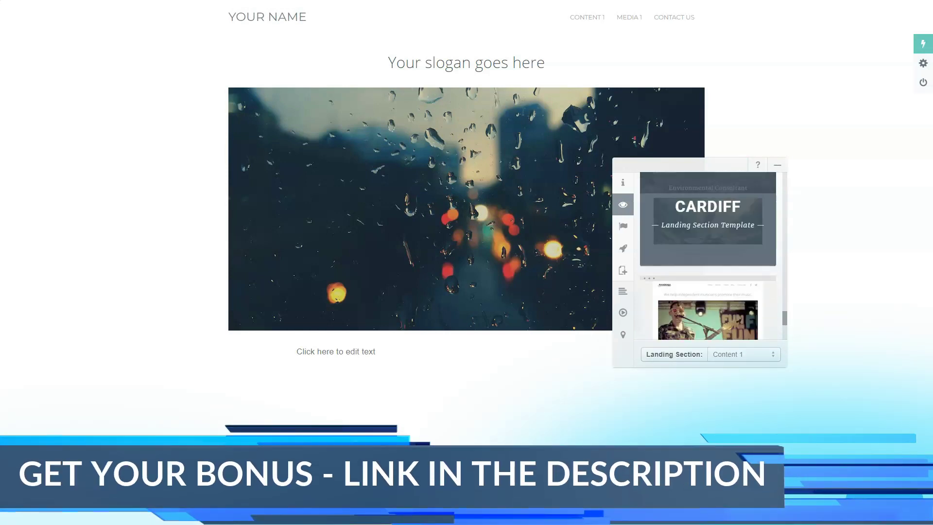
click(708, 219)
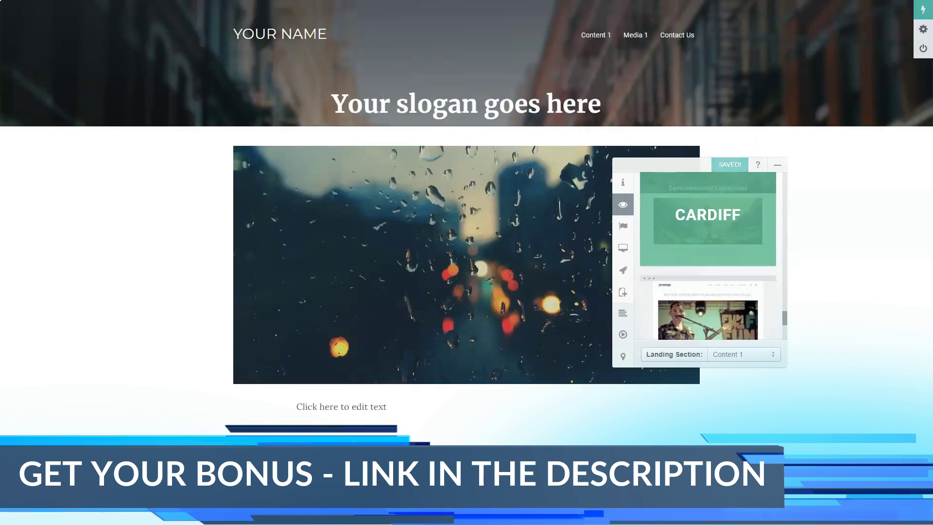
scroll(709, 255, down, 3)
scroll(708, 255, down, 3)
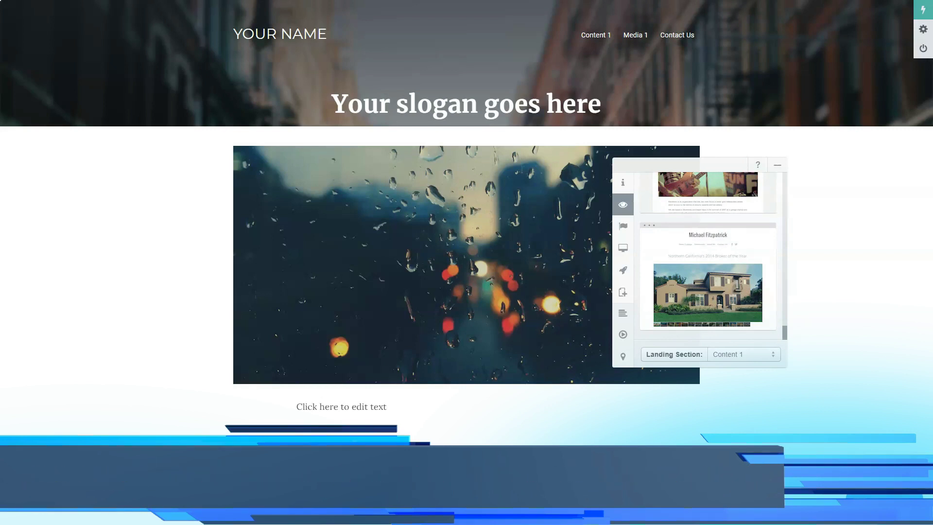
click(709, 272)
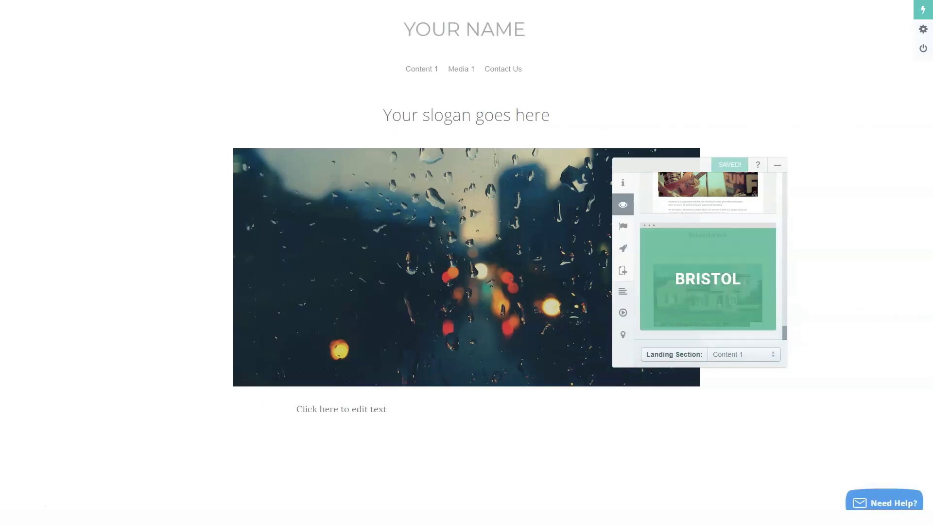
- Browse the remaining template choices and apply the Centric template to the site
scroll(708, 256, up, 10)
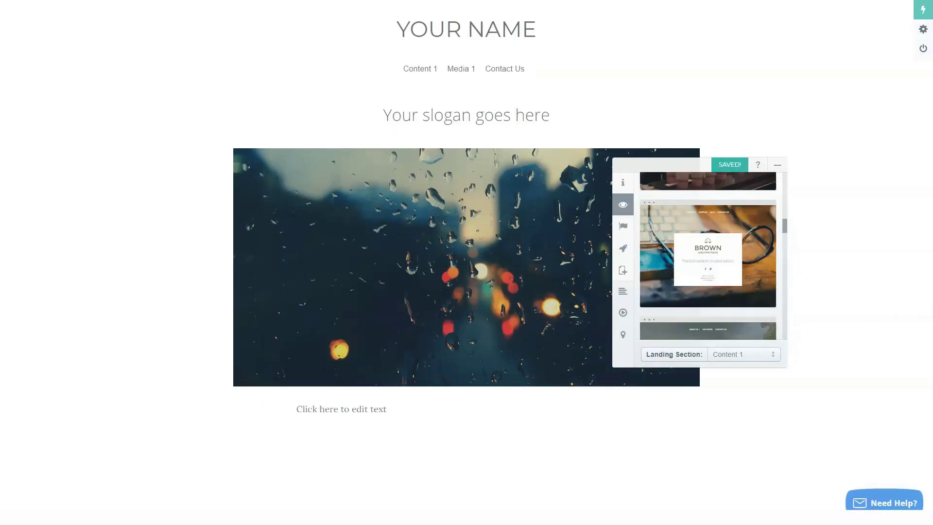
scroll(708, 255, up, 3)
scroll(709, 255, down, 3)
scroll(708, 255, down, 5)
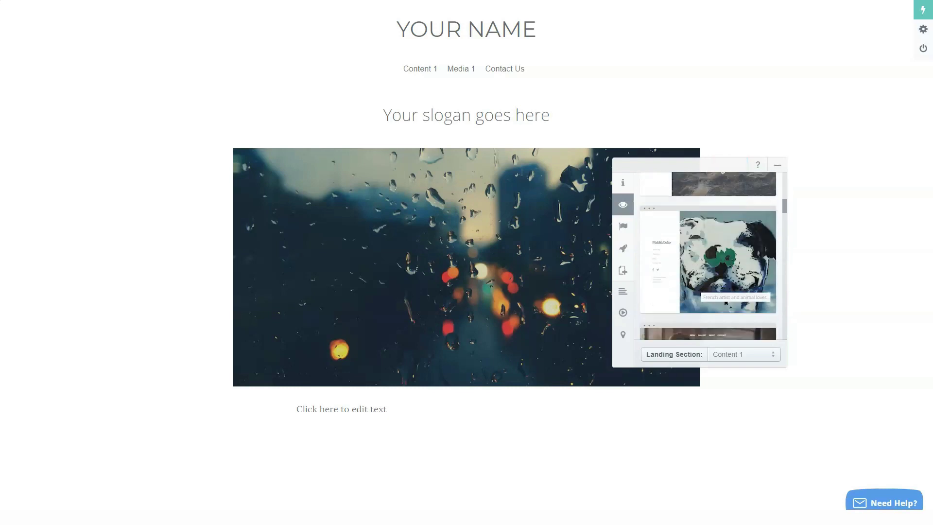
scroll(708, 255, down, 1)
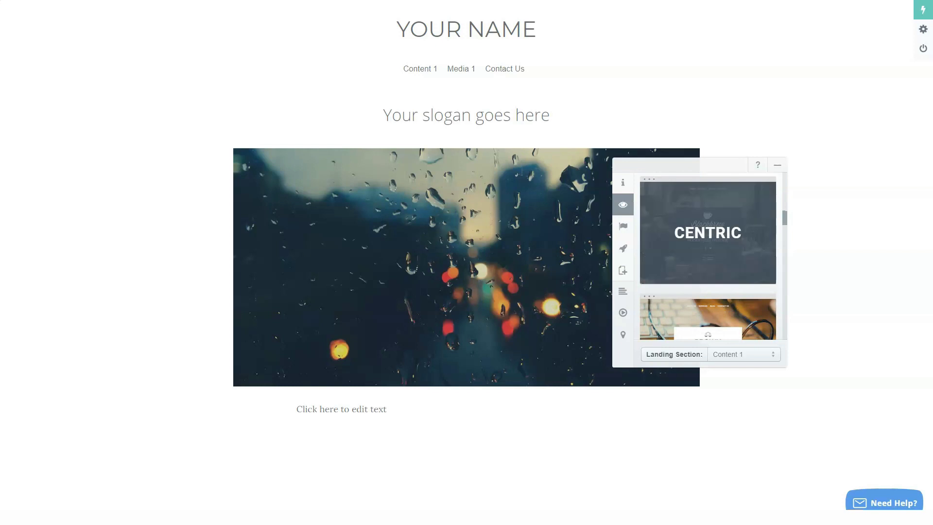
click(708, 233)
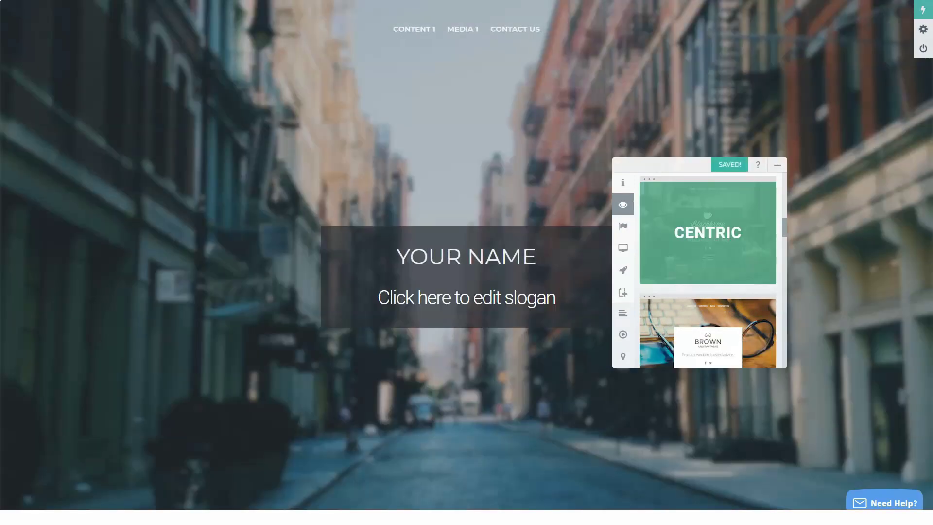
- Set the site's text logo to "wap" with the Architect's Daughter font
click(627, 226)
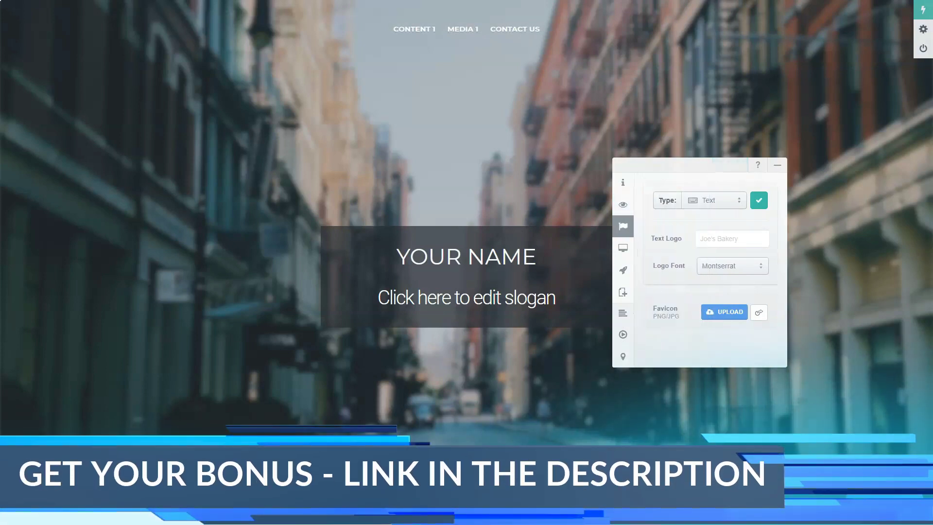
click(714, 201)
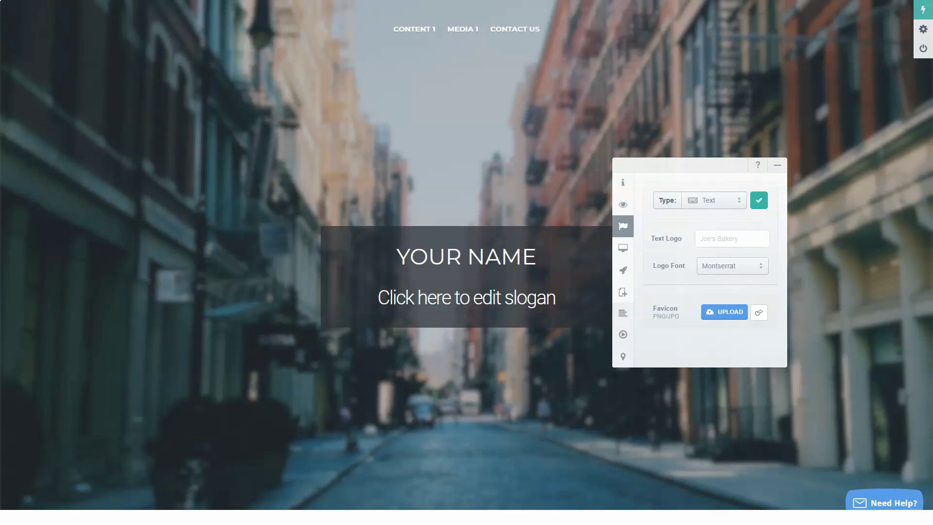
click(733, 266)
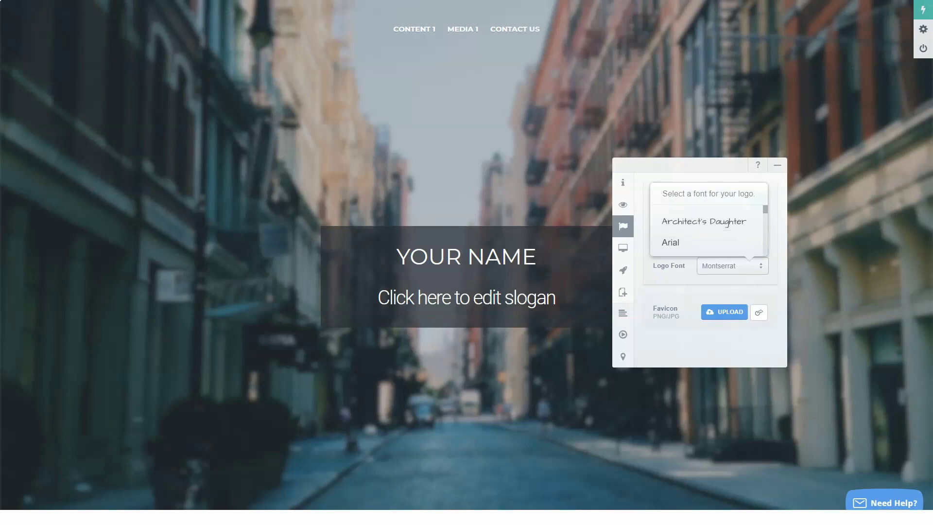
click(706, 221)
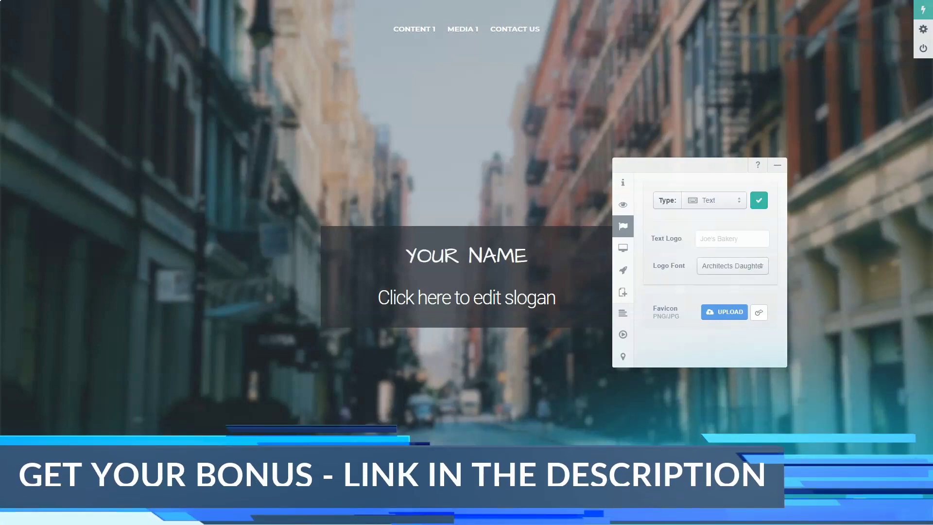
click(720, 239)
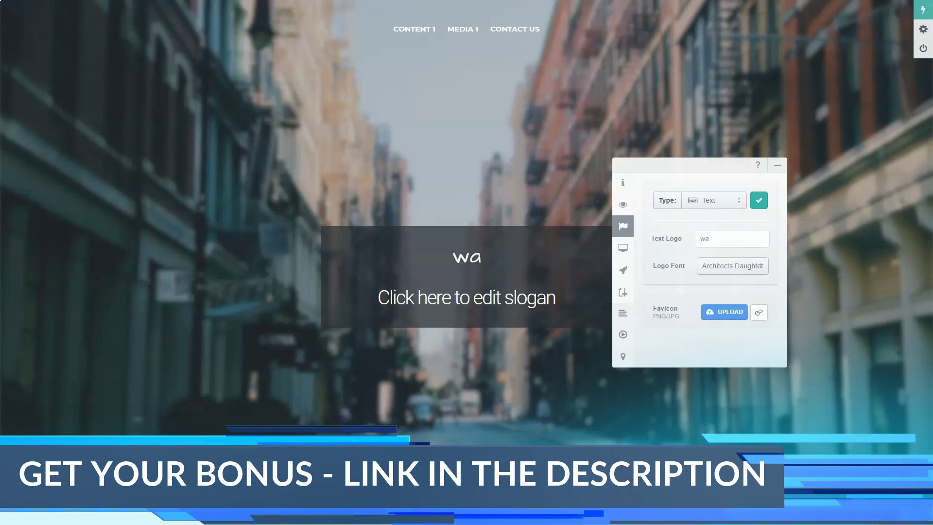
text(wap)
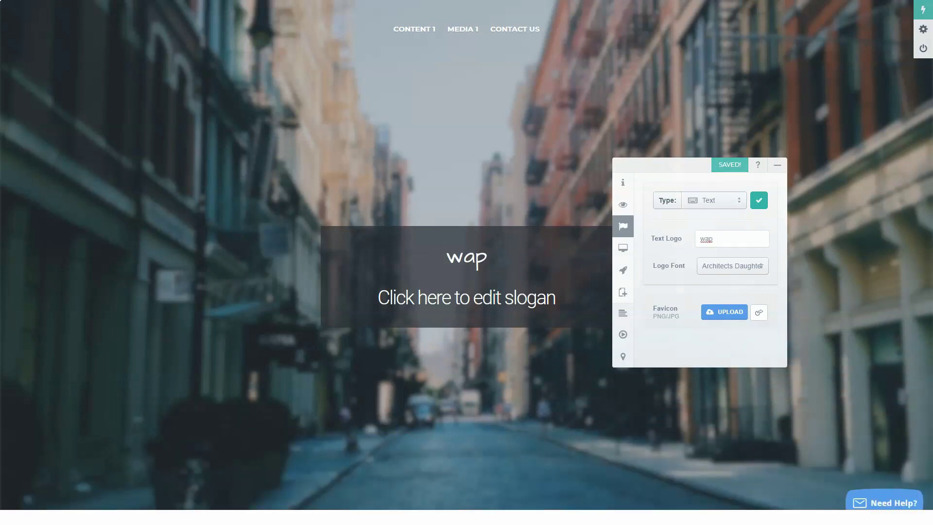
- Change the text logo's font to Calligraffitti
click(733, 266)
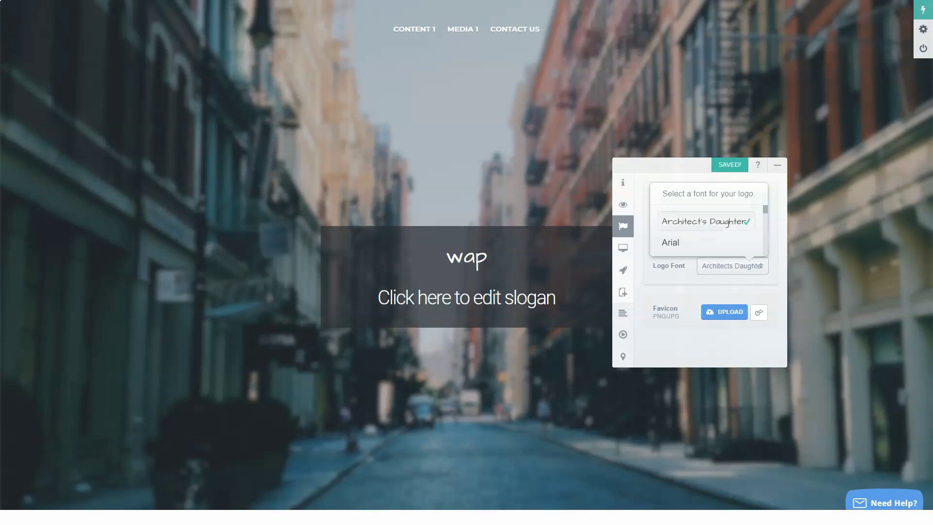
click(733, 266)
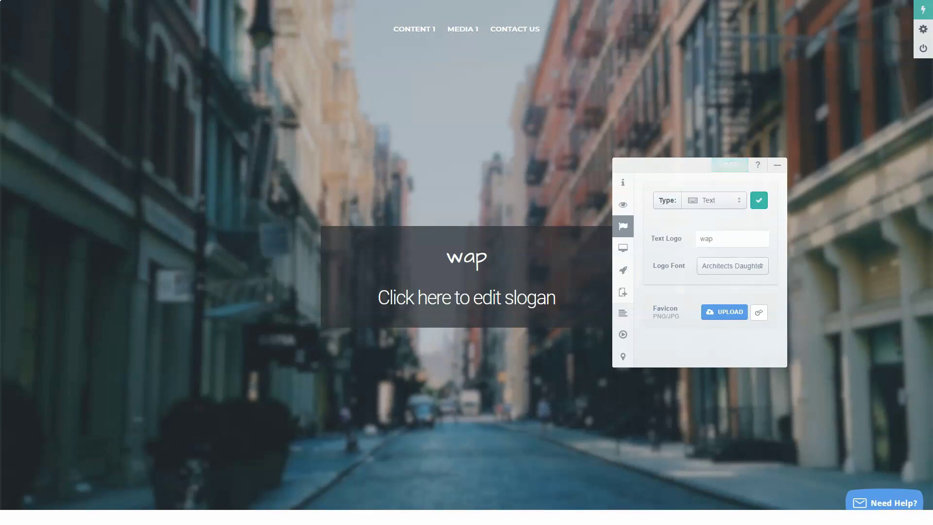
click(733, 266)
scroll(708, 229, down, 2)
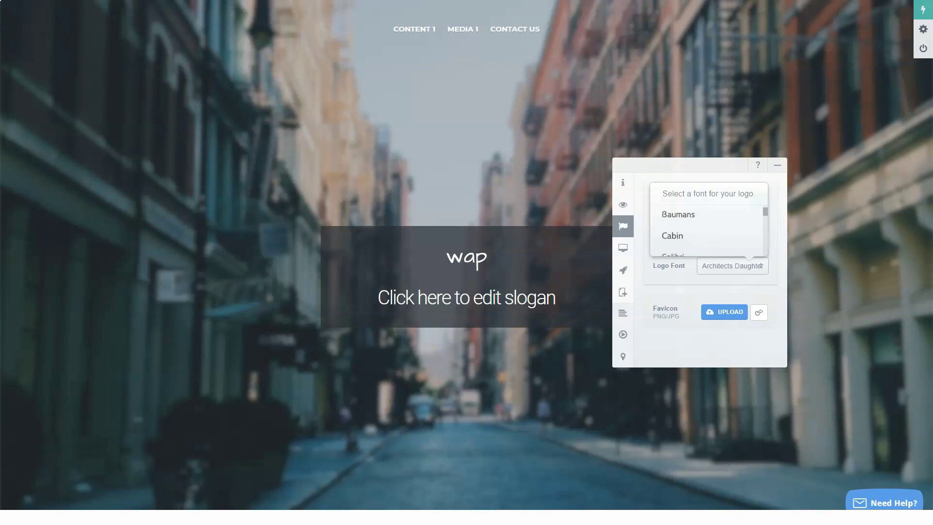
scroll(707, 229, down, 2)
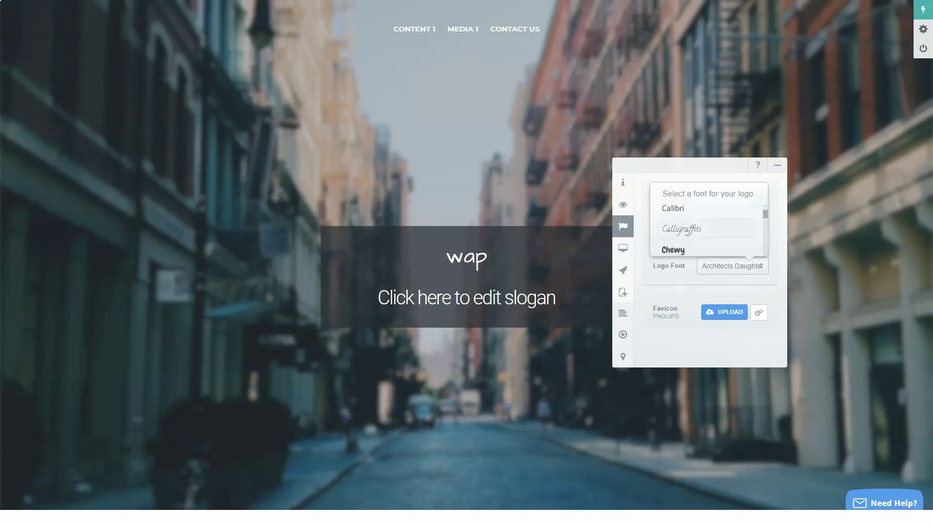
click(706, 228)
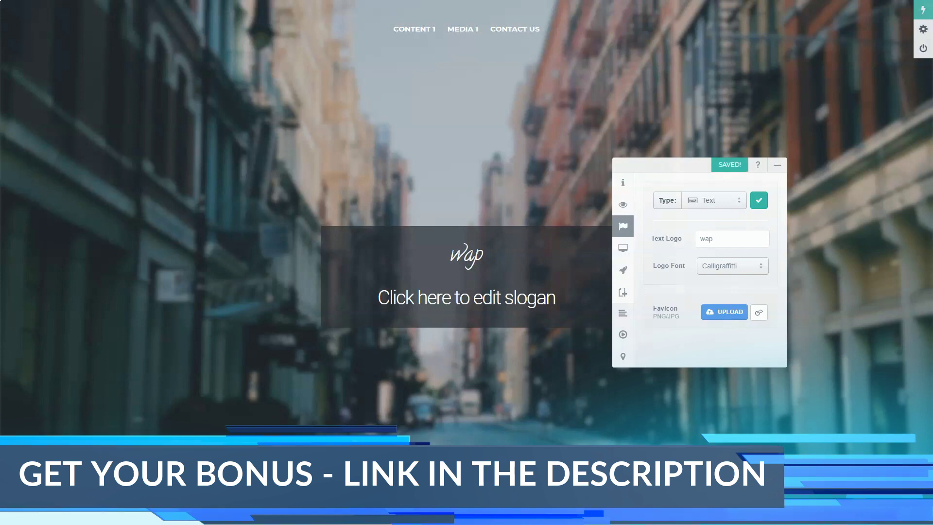
click(555, 297)
drag(556, 298, 378, 297)
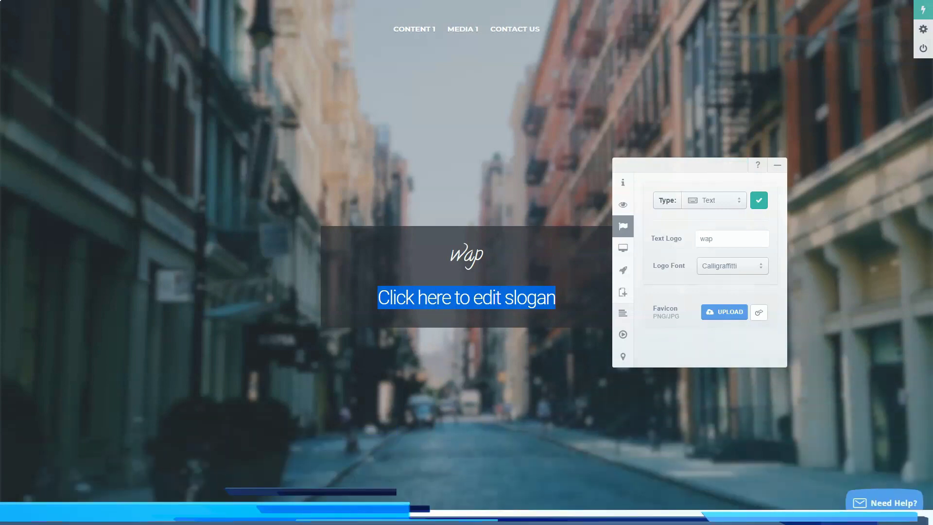
click(545, 297)
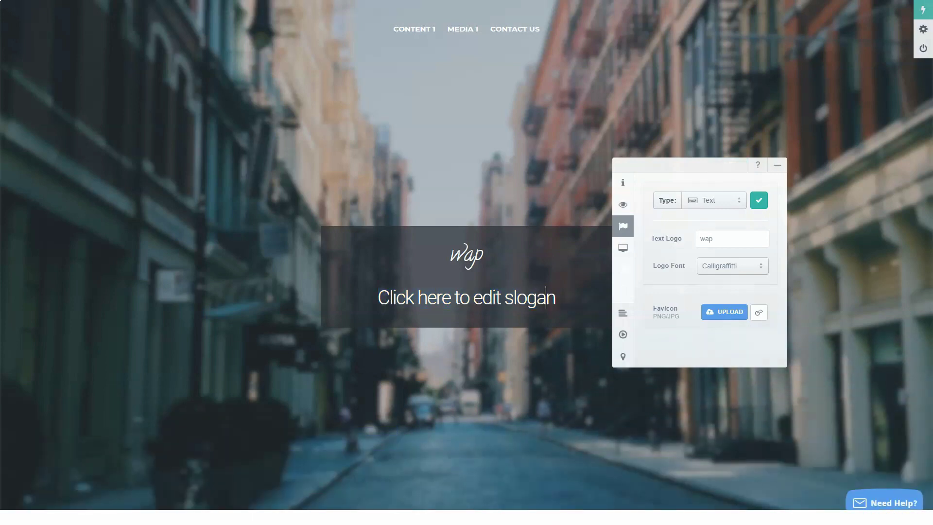
- Set the site background to the photo of a person writing at a desk from the gallery's People category
mouse_move(659, 248)
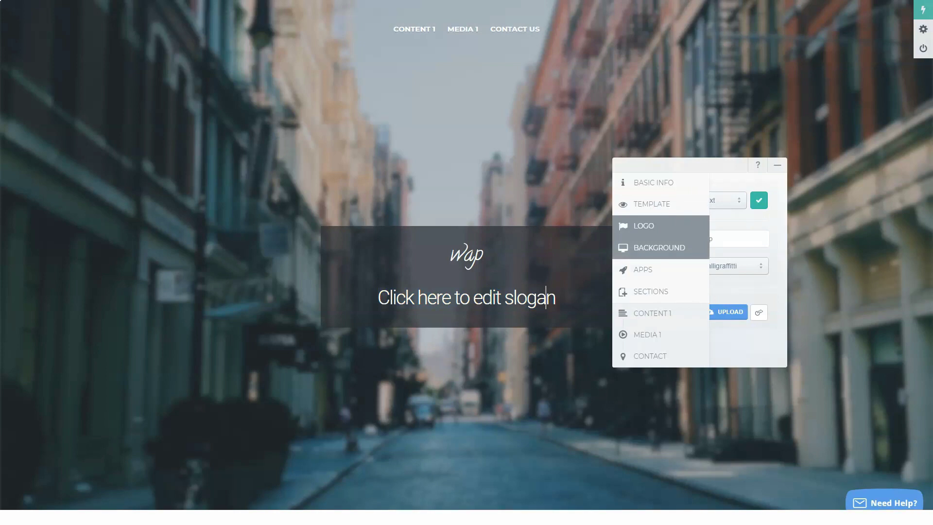
click(652, 247)
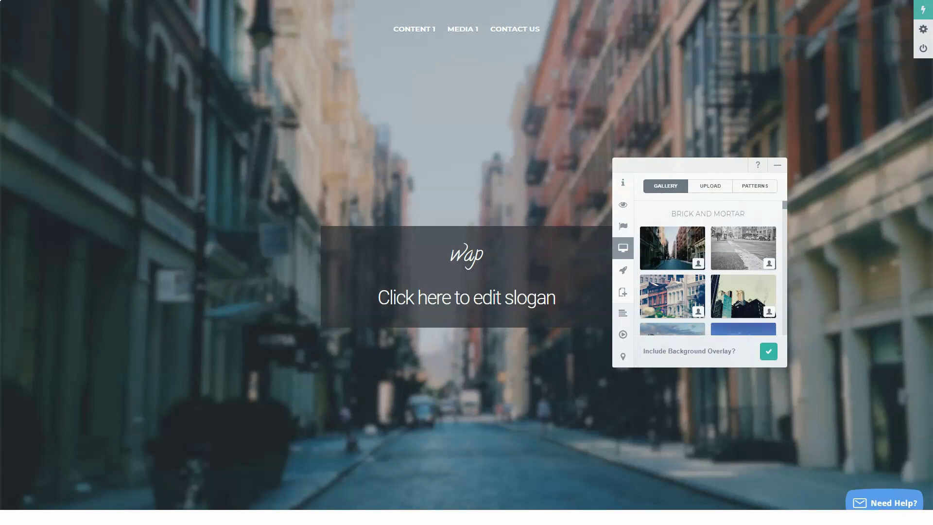
scroll(709, 267, down, 3)
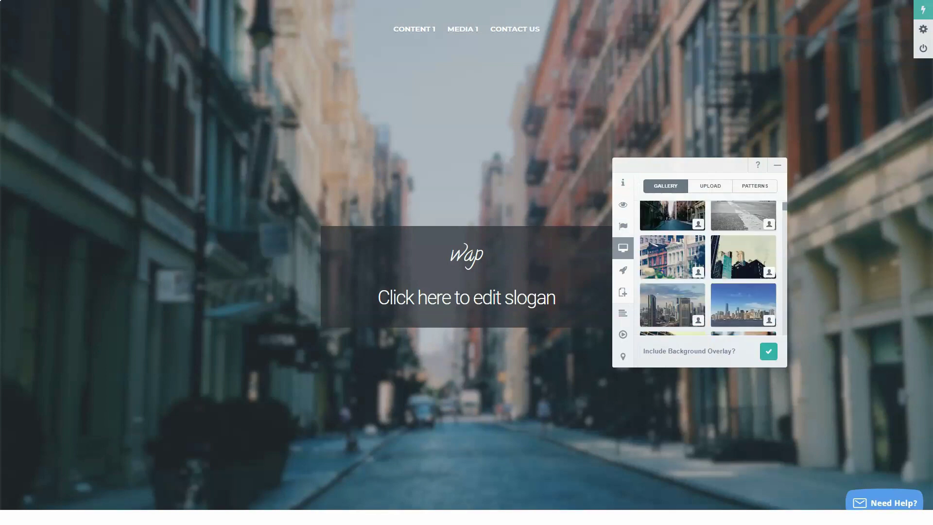
scroll(709, 268, down, 1)
scroll(709, 267, down, 3)
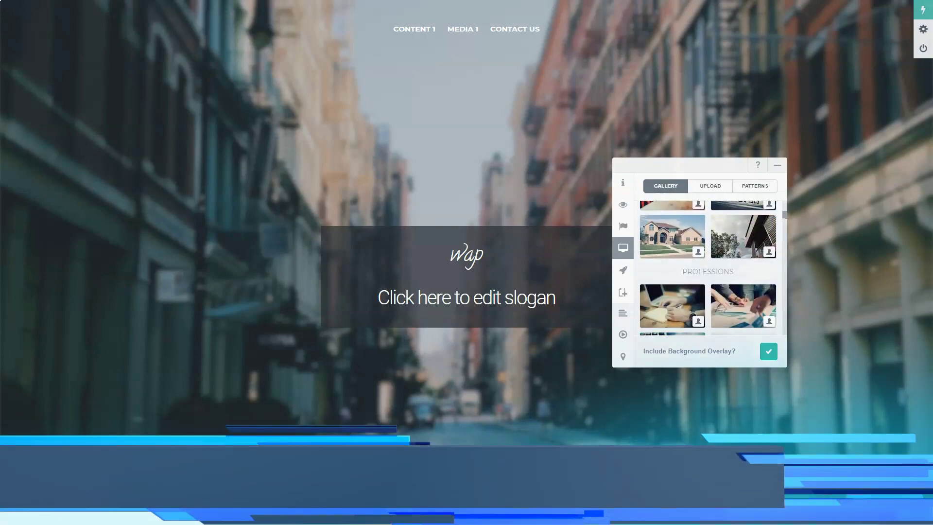
scroll(709, 267, down, 4)
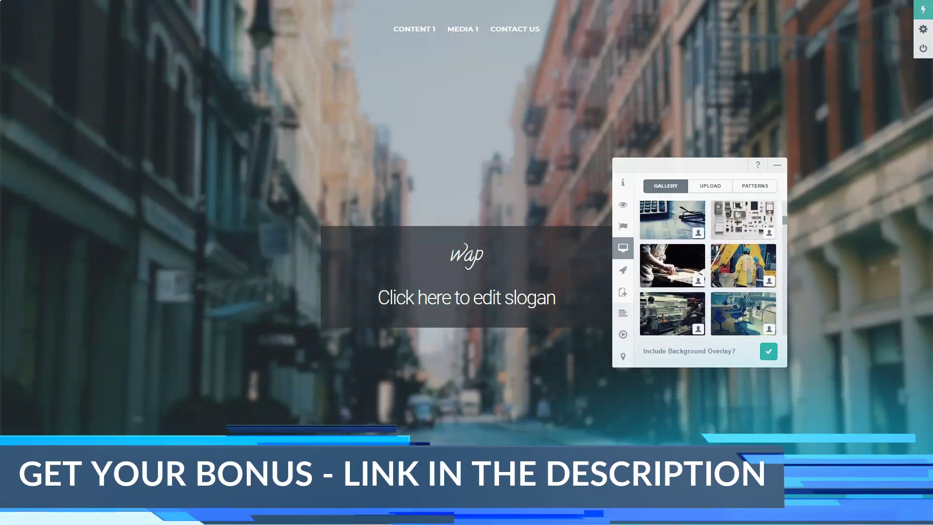
scroll(709, 267, down, 3)
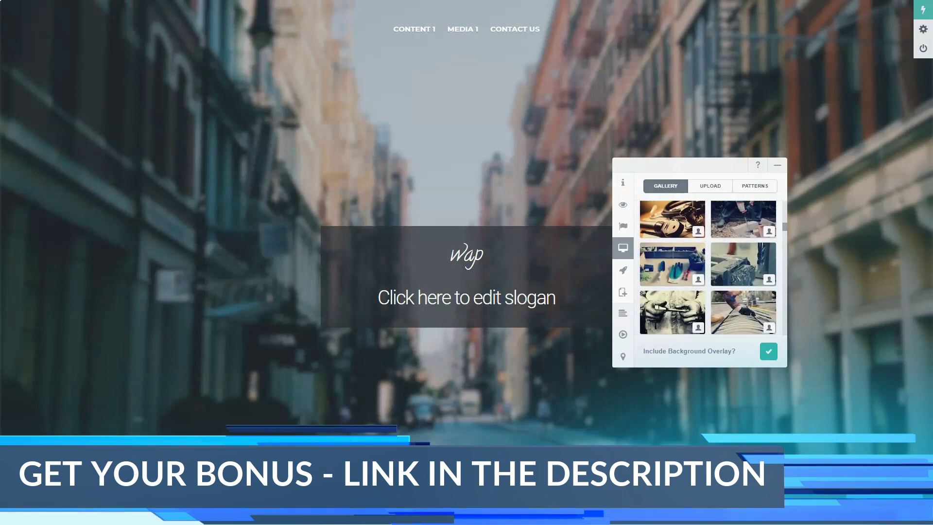
scroll(709, 267, down, 3)
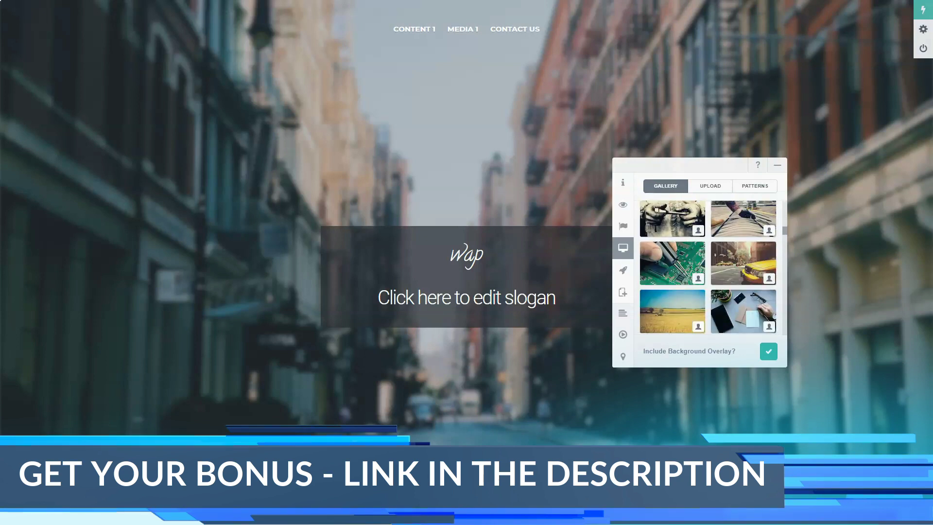
scroll(709, 267, down, 6)
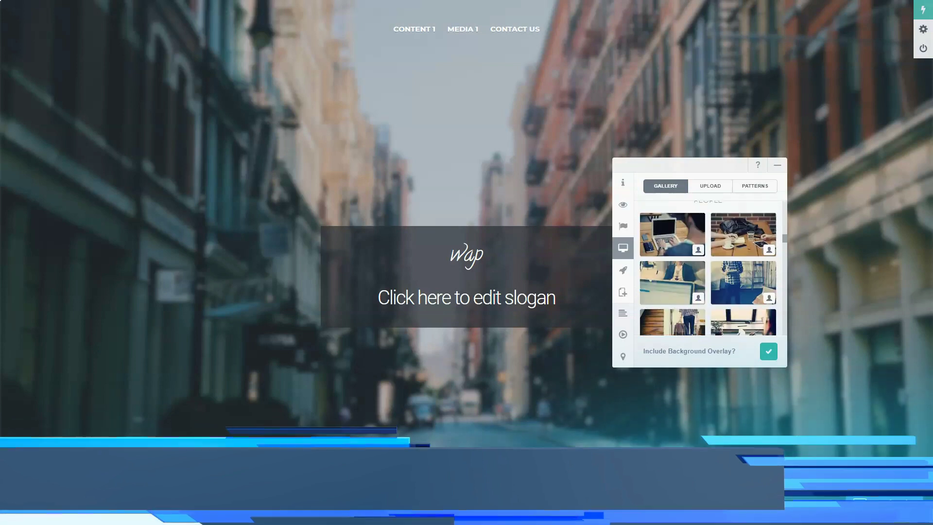
scroll(709, 267, down, 5)
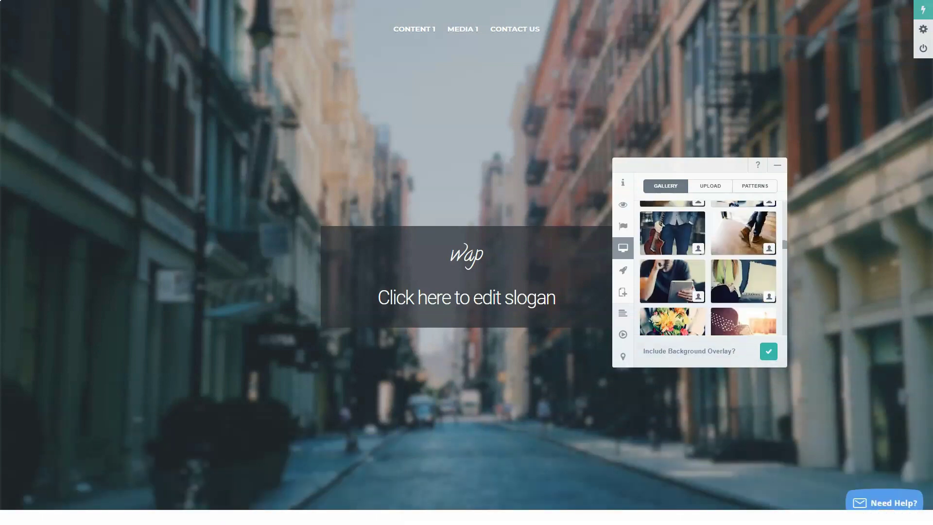
scroll(709, 267, up, 1)
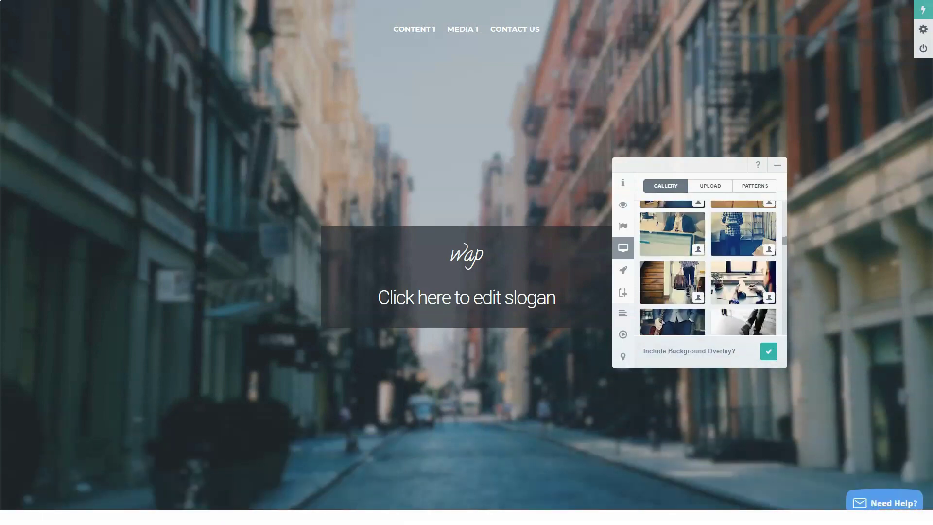
click(673, 233)
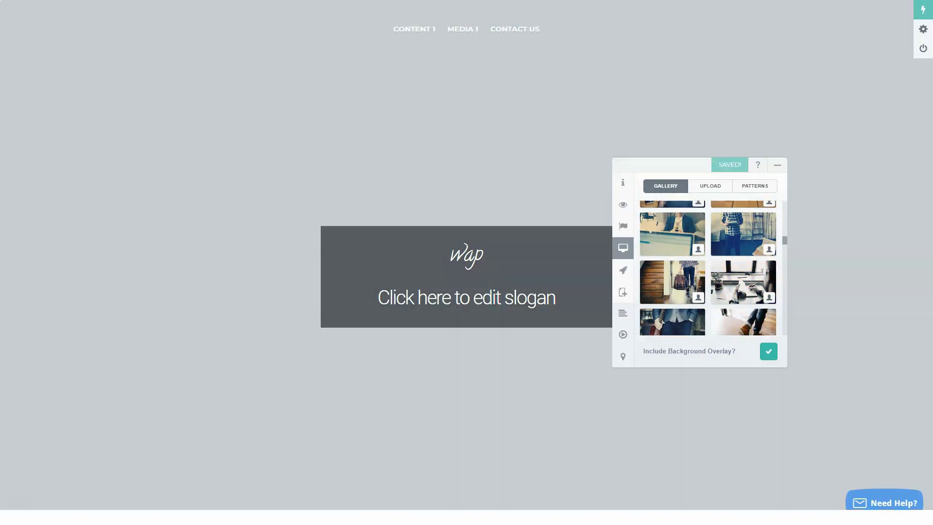
- Browse further through the background gallery photos, including the Food and Drinks category
scroll(708, 268, down, 4)
scroll(699, 268, down, 2)
scroll(699, 269, down, 1)
scroll(707, 268, down, 1)
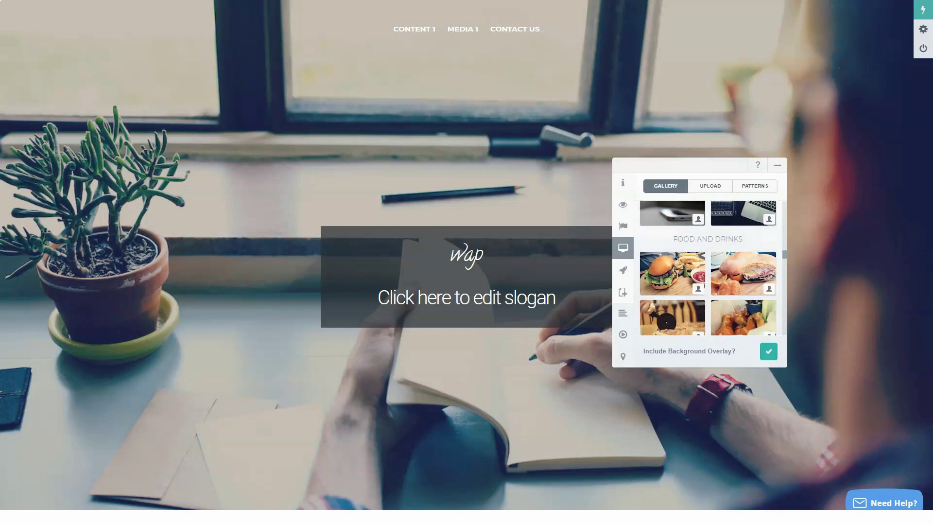
scroll(708, 267, down, 4)
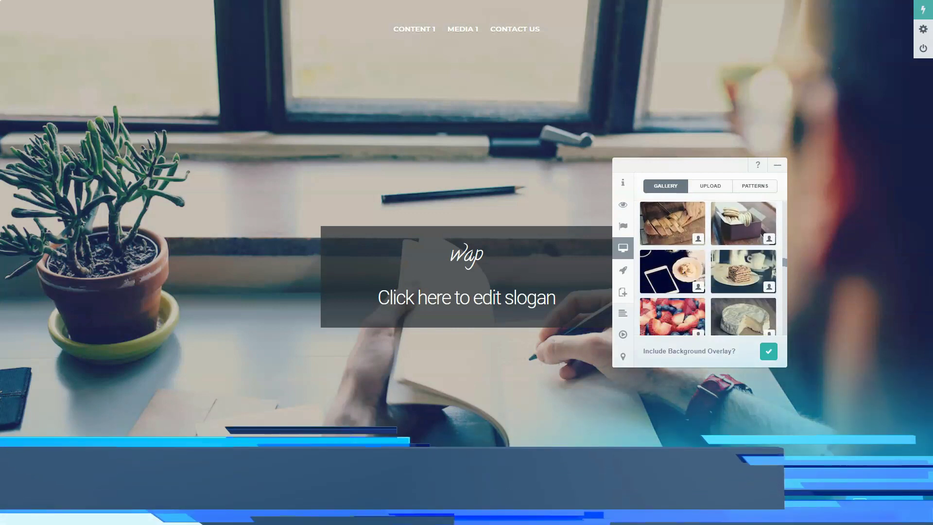
- Examine the background upload and pattern options, and return to the gallery photo background
click(710, 186)
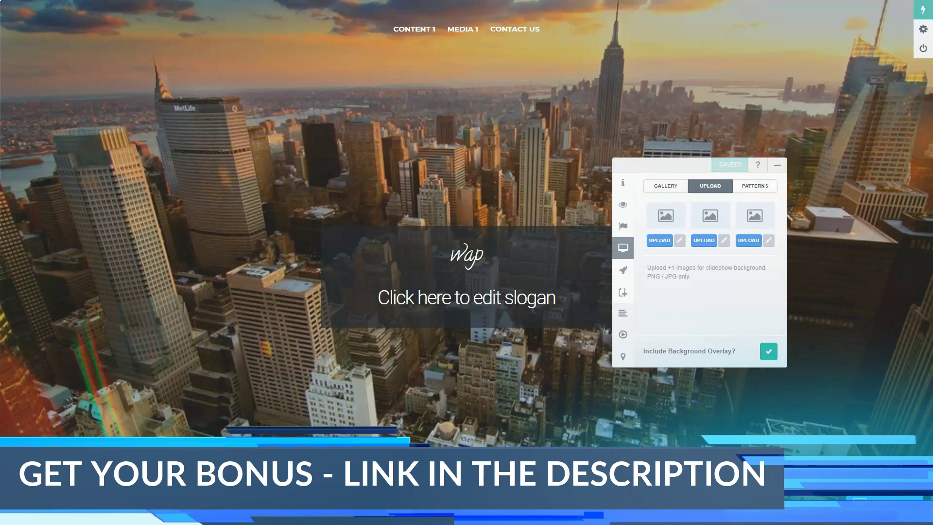
click(755, 186)
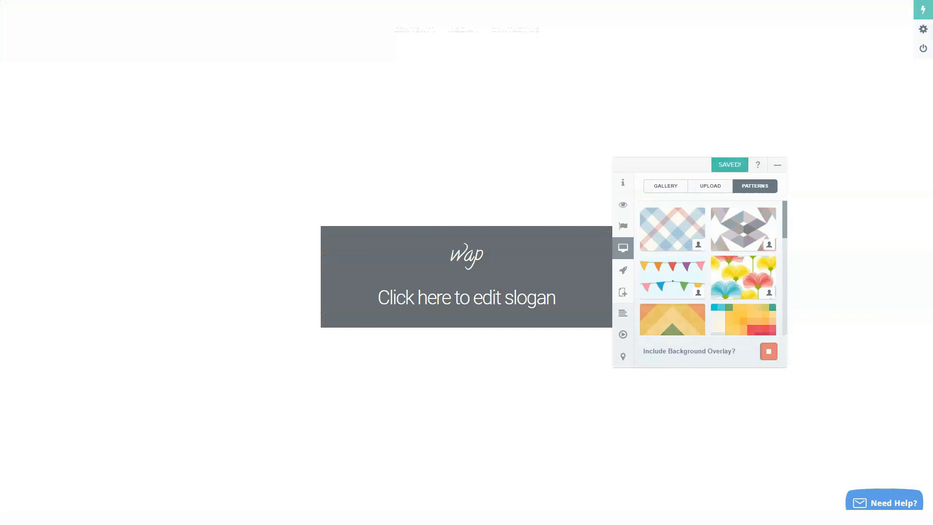
scroll(708, 270, down, 2)
scroll(708, 271, down, 5)
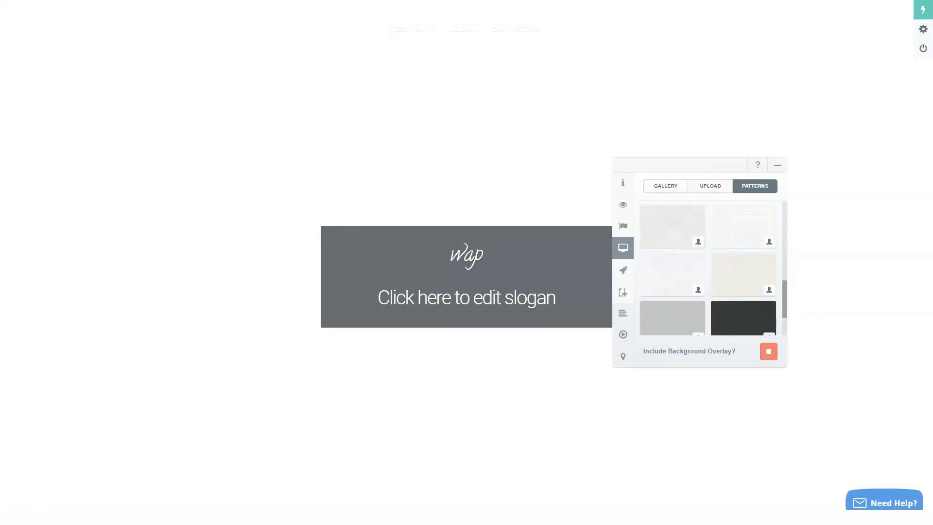
click(666, 186)
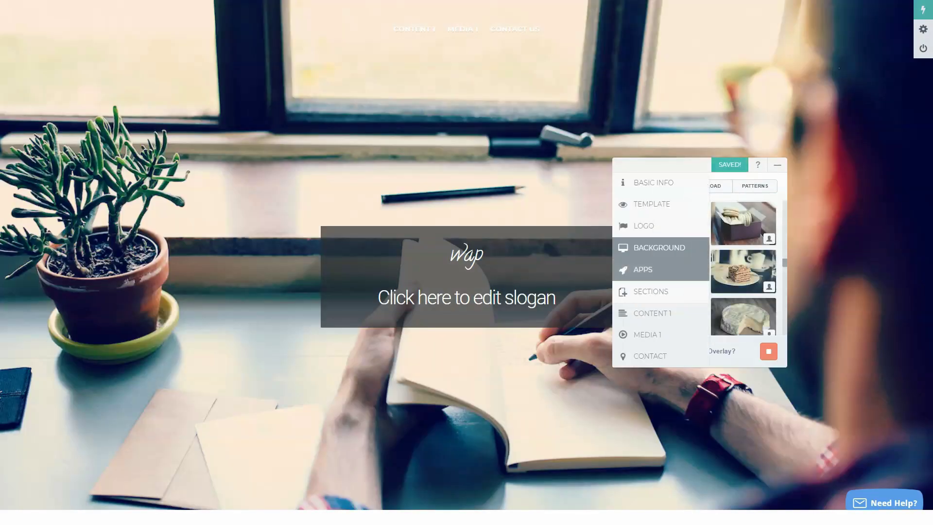
- Review the available apps, the section settings and the formats offered for the top part of the Content 1 section
click(643, 269)
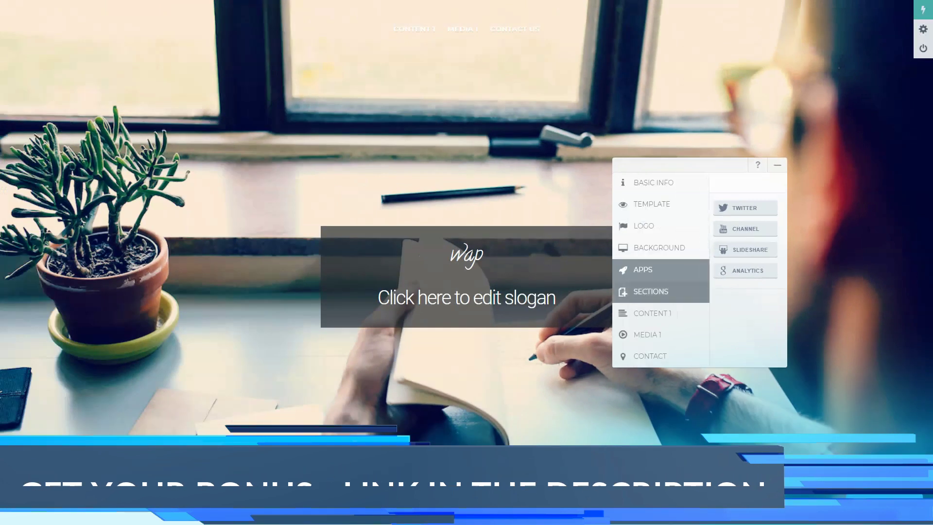
click(603, 297)
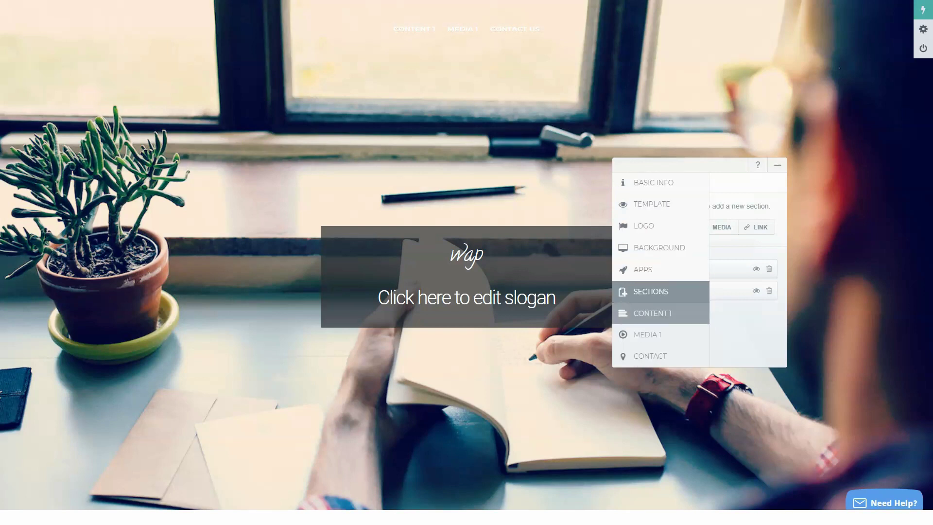
click(652, 313)
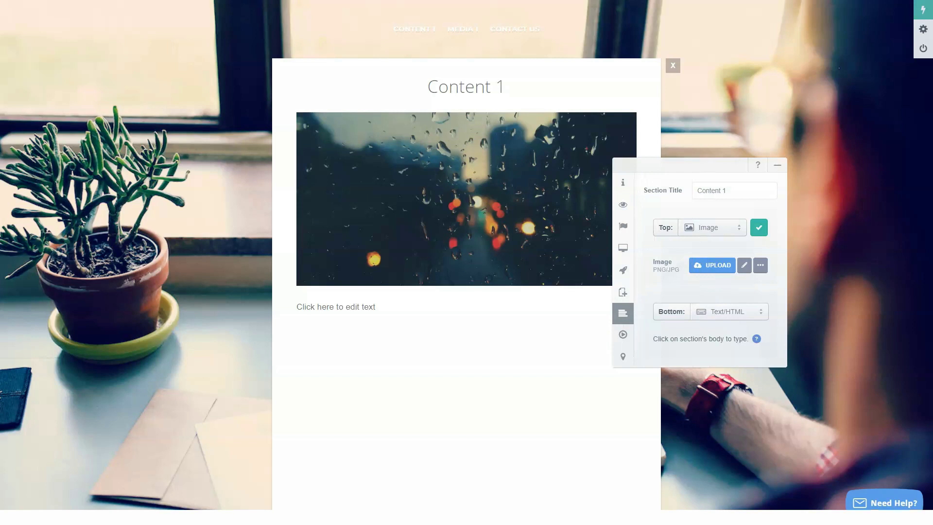
click(712, 228)
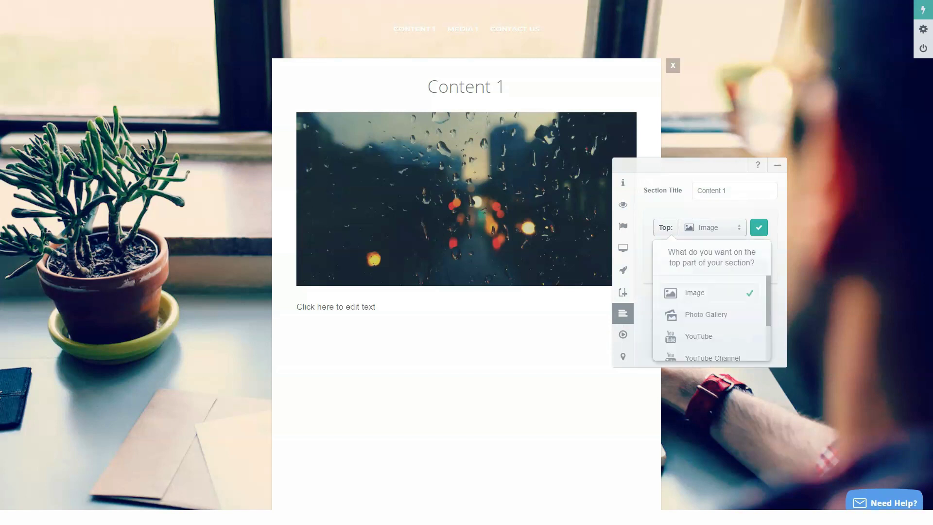
scroll(710, 300, down, 1)
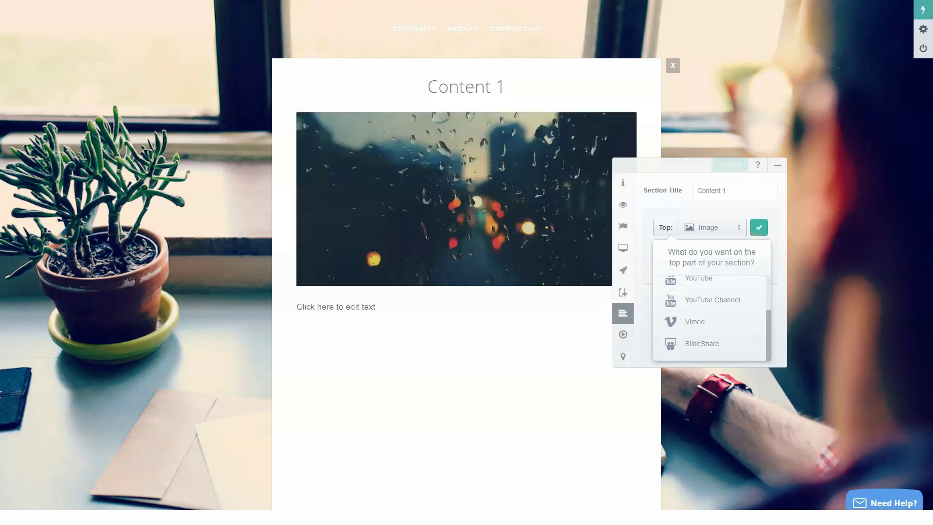
- Rename the Content 1 section to "wap"
triple_click(712, 190)
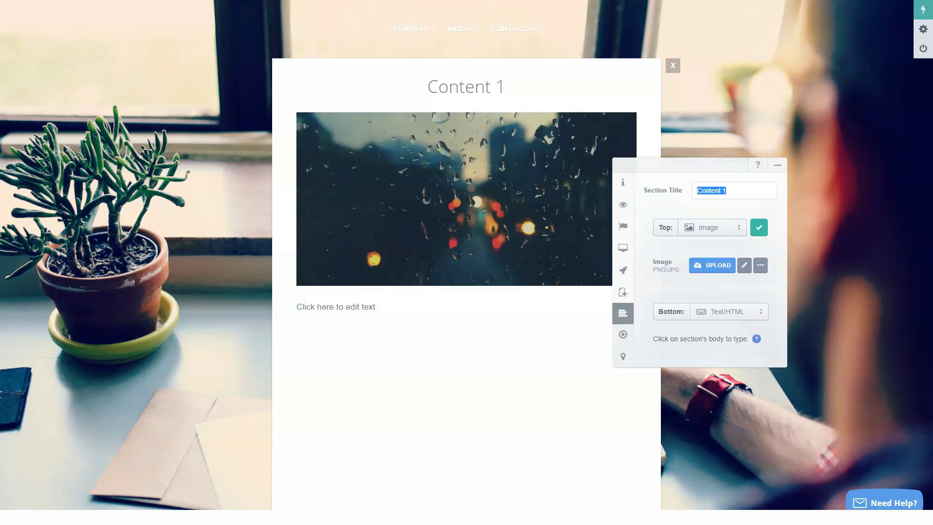
text(wa)
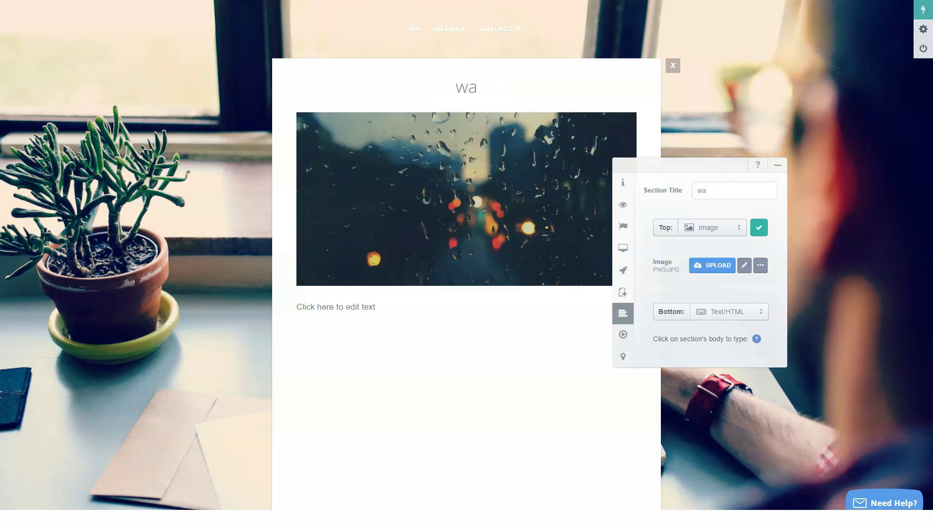
text(p)
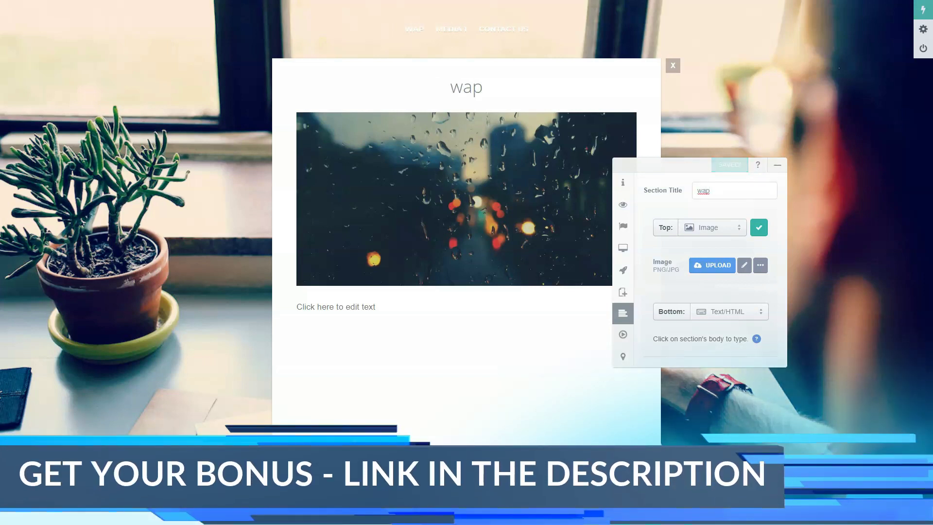
- Examine the formats offered for the Media 1 section, leaving it as Photo Gallery
click(637, 334)
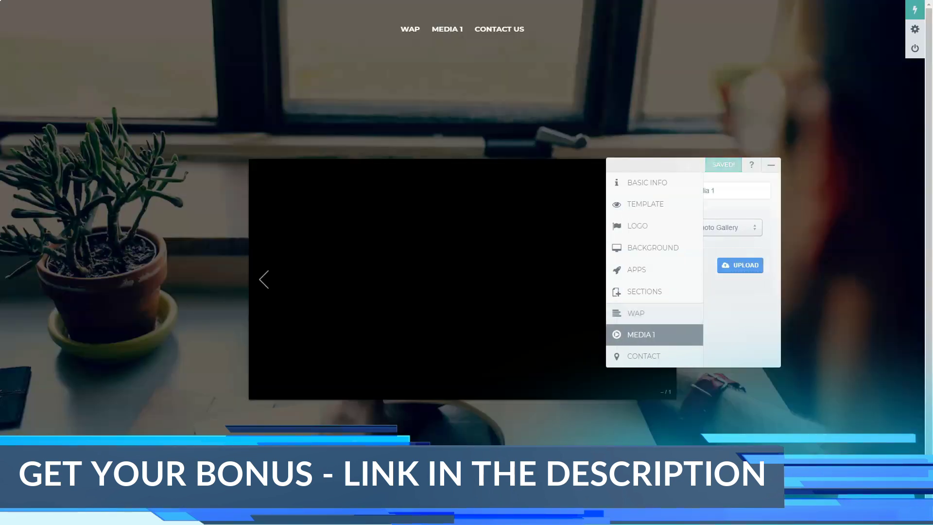
click(718, 227)
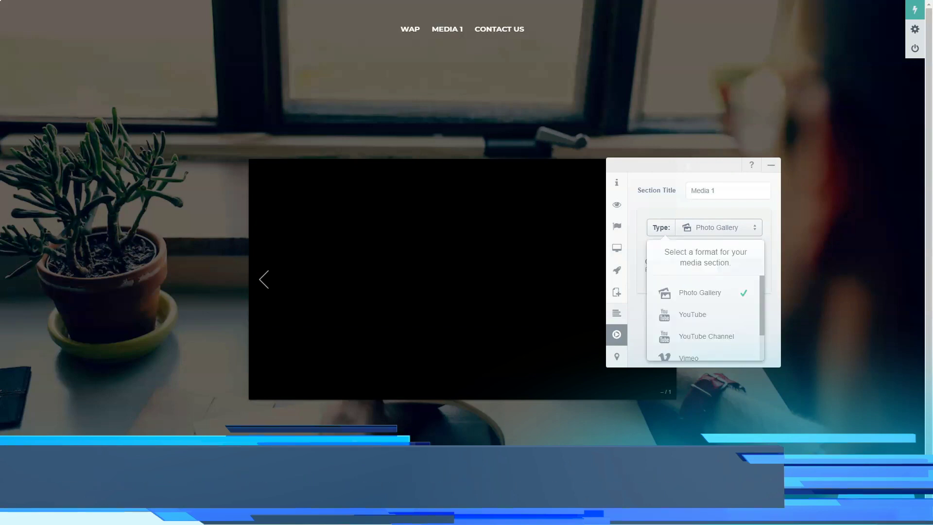
click(718, 227)
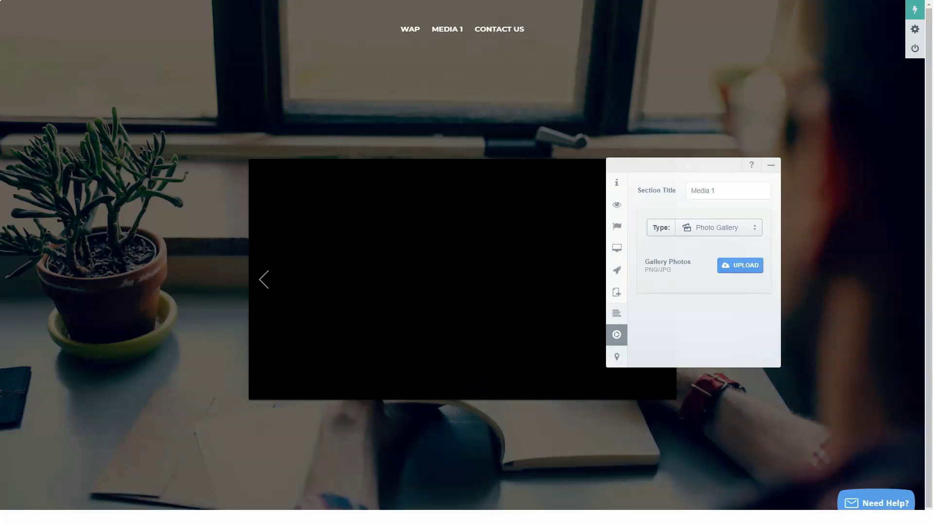
click(719, 227)
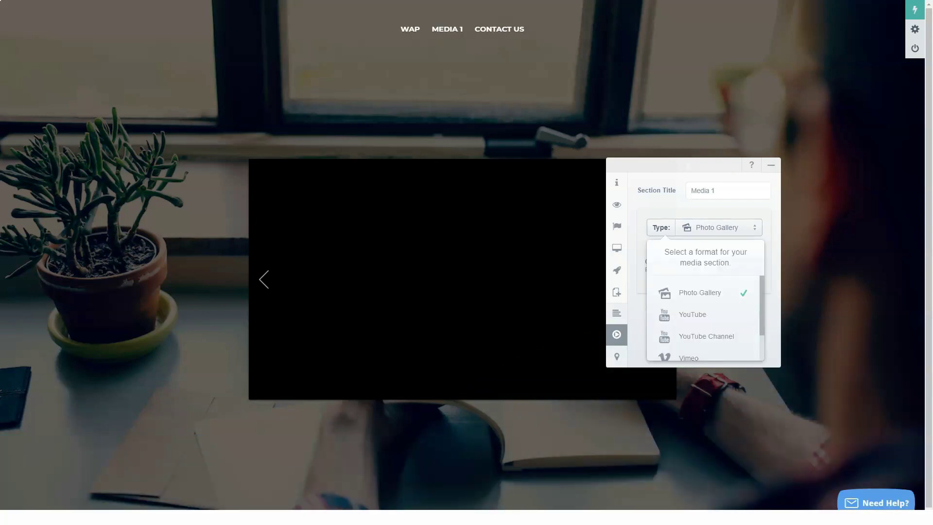
scroll(705, 318, down, 1)
click(719, 227)
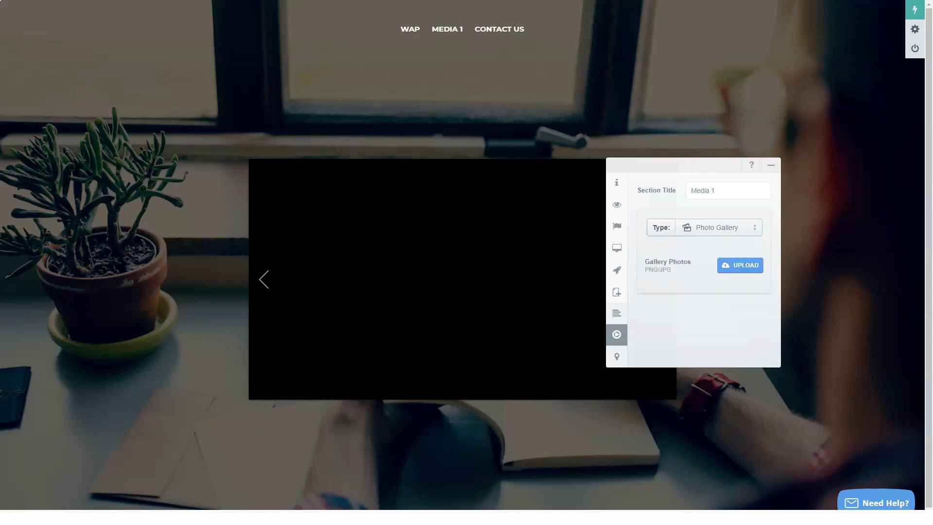
- Review all the Contact Us section's settings, from title, map and address to the contact form, and close the section
mouse_move(617, 337)
click(632, 357)
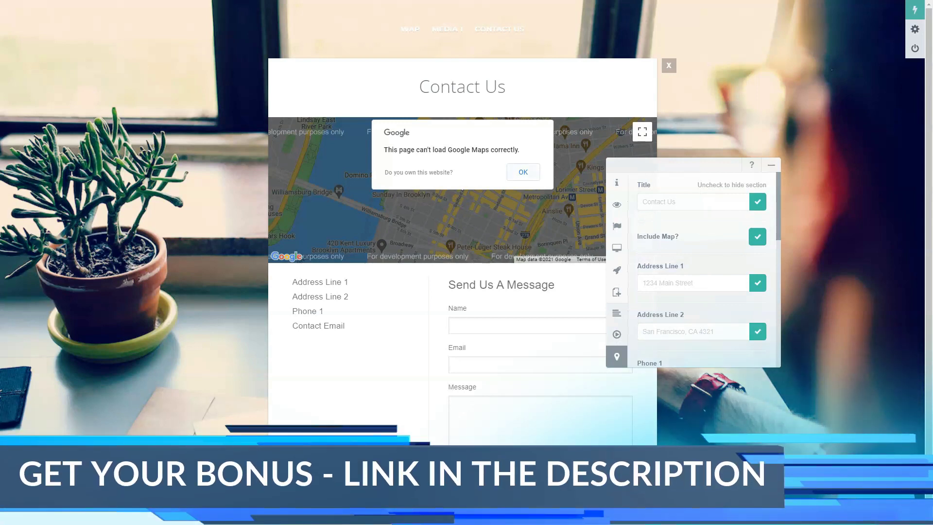
click(523, 173)
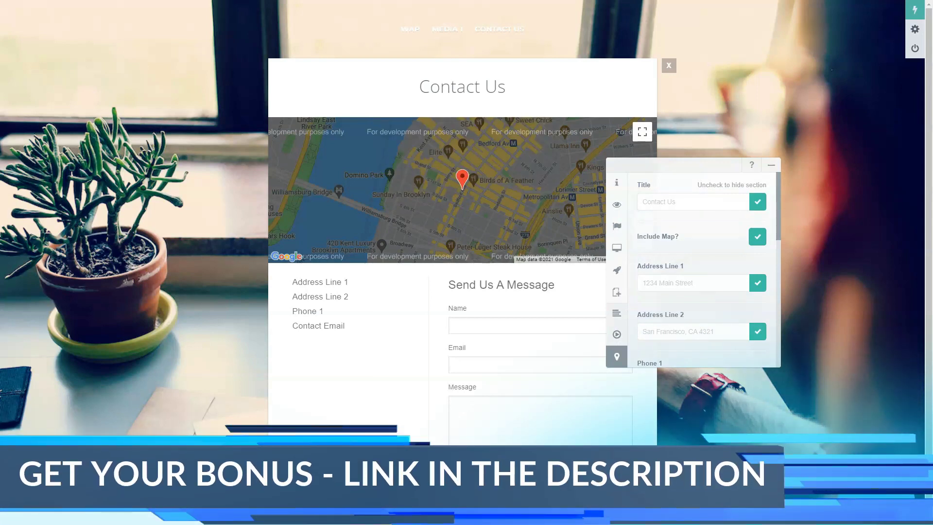
scroll(702, 270, down, 3)
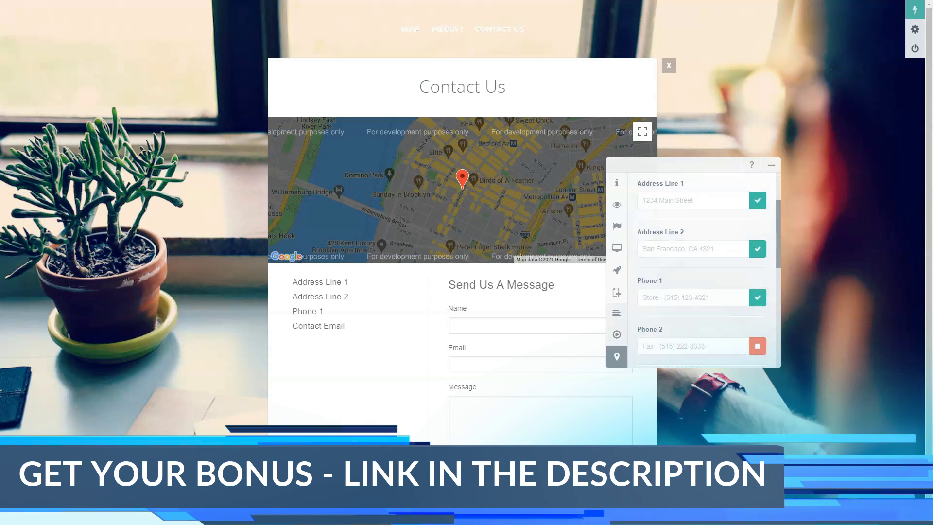
scroll(702, 269, down, 3)
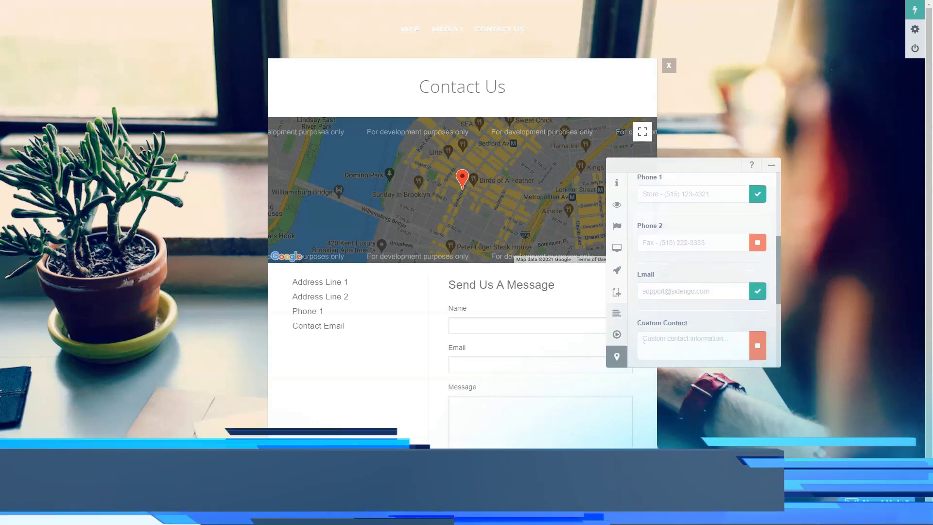
scroll(702, 270, down, 3)
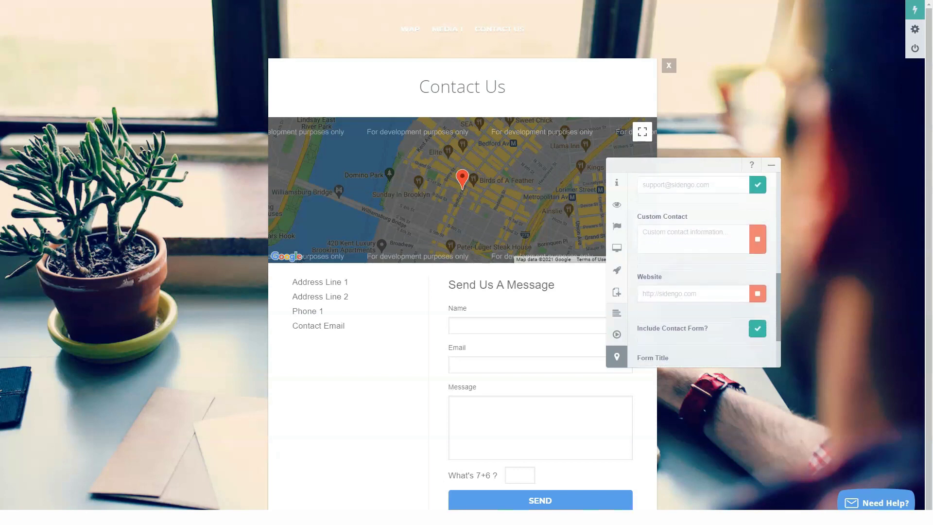
scroll(702, 270, down, 1)
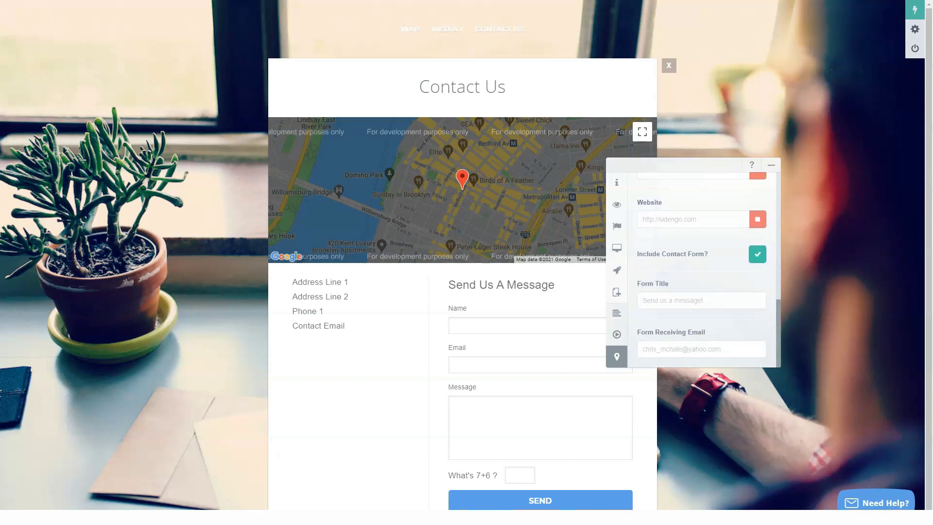
scroll(702, 270, up, 10)
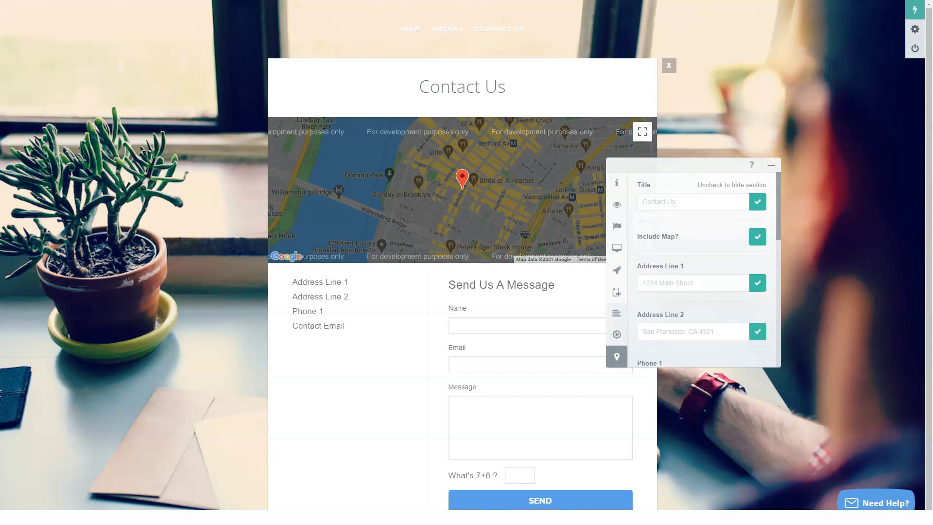
click(669, 65)
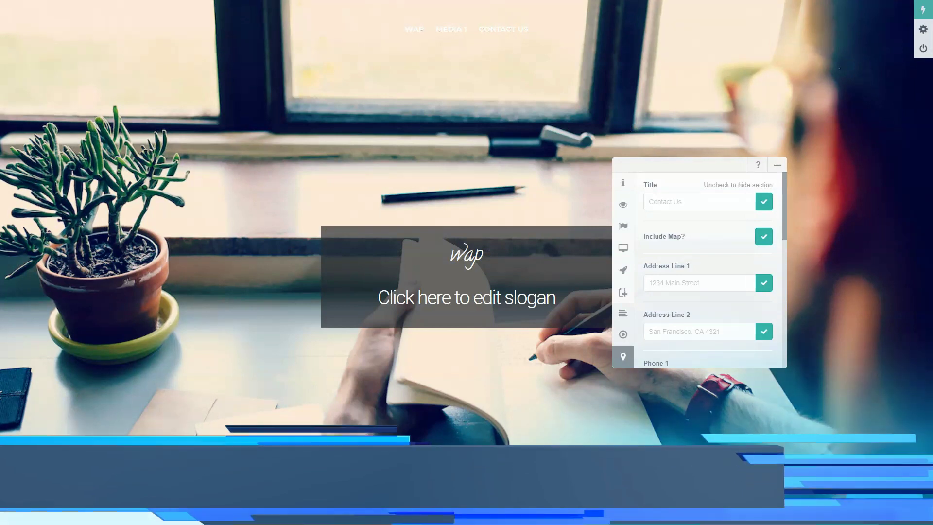
- Preview the site with the editing panel minimized by viewing the Contact Us and wap sections, and return to the home view
click(778, 166)
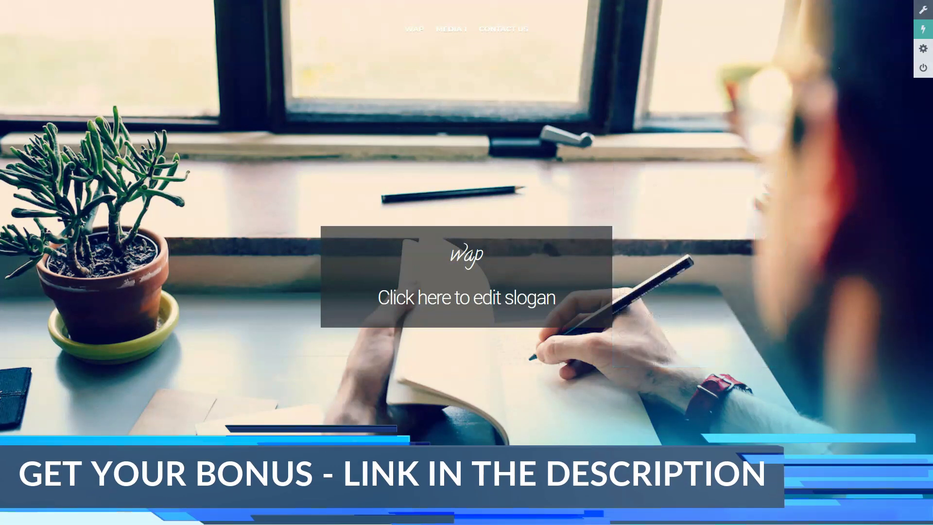
click(451, 29)
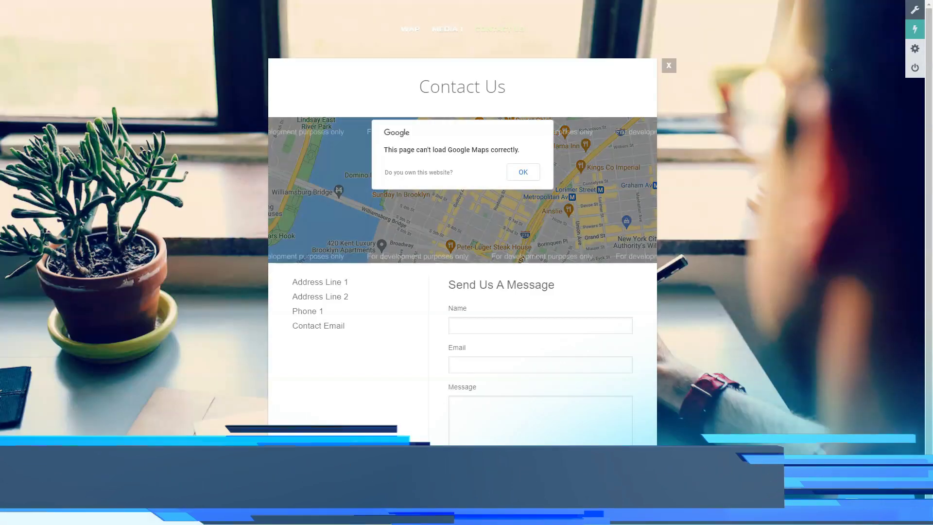
click(410, 29)
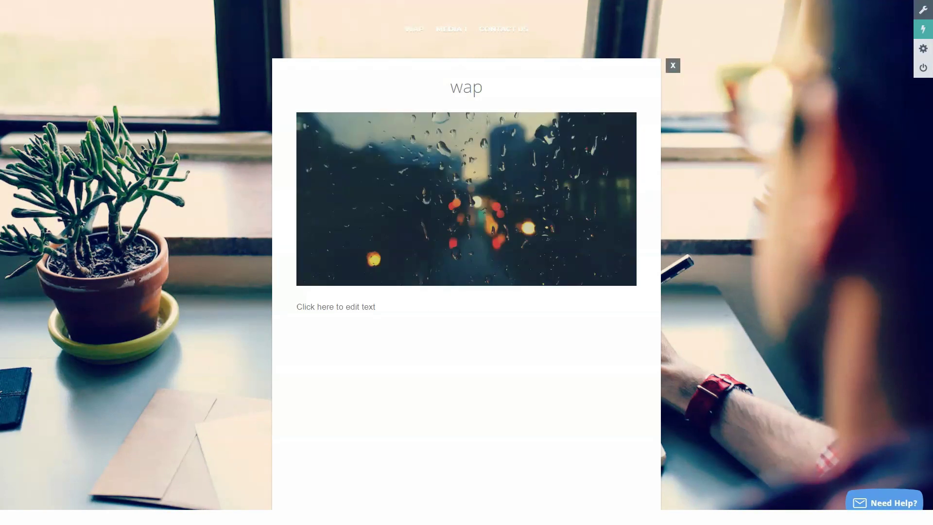
click(672, 65)
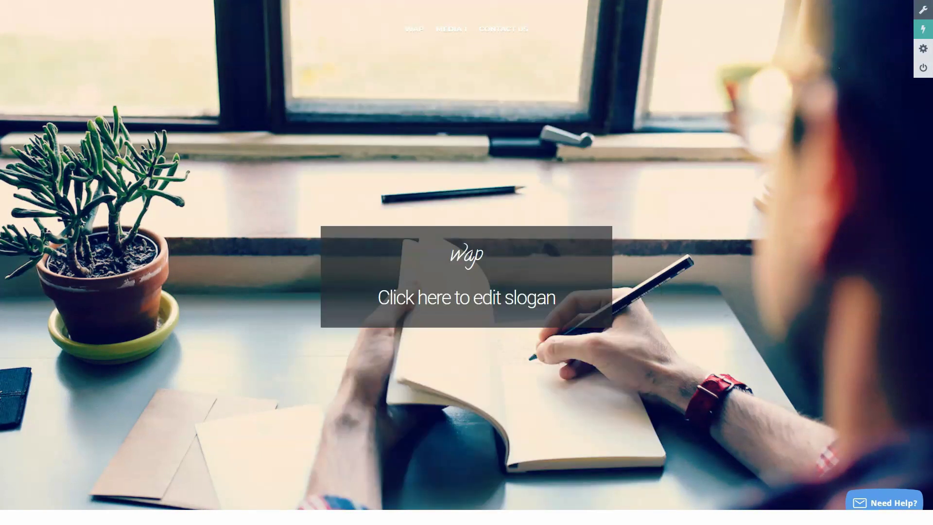